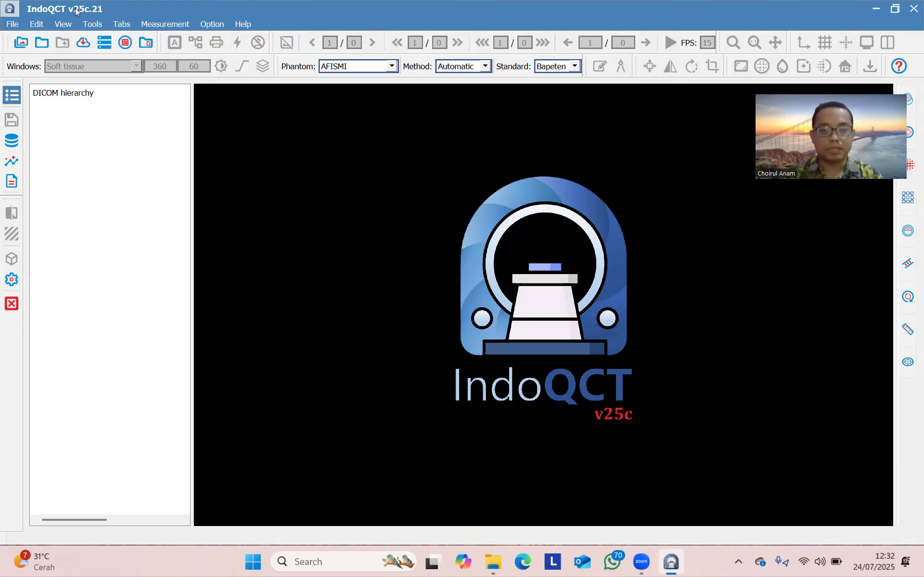
# Load the AFISMI phantom sample images and display the second slice
pyautogui.click(146, 44)
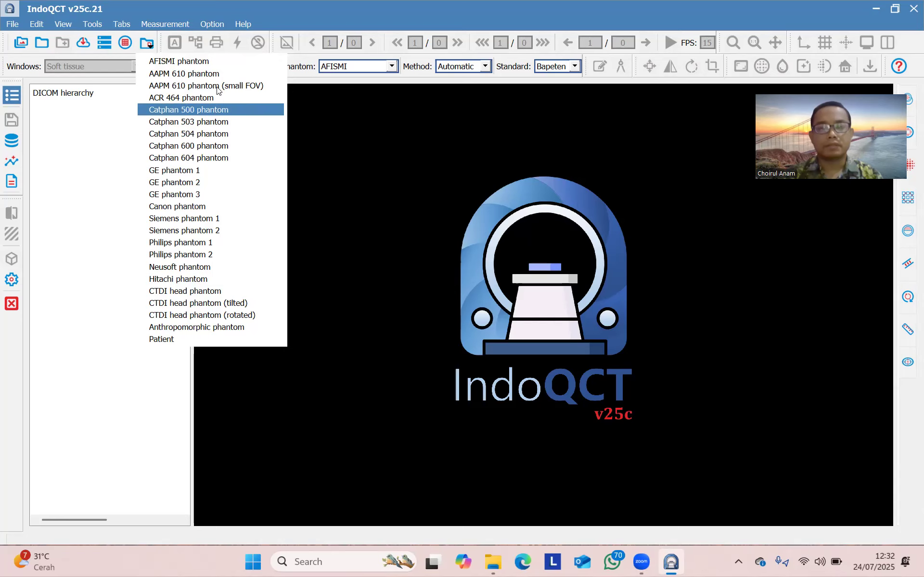
pyautogui.click(210, 61)
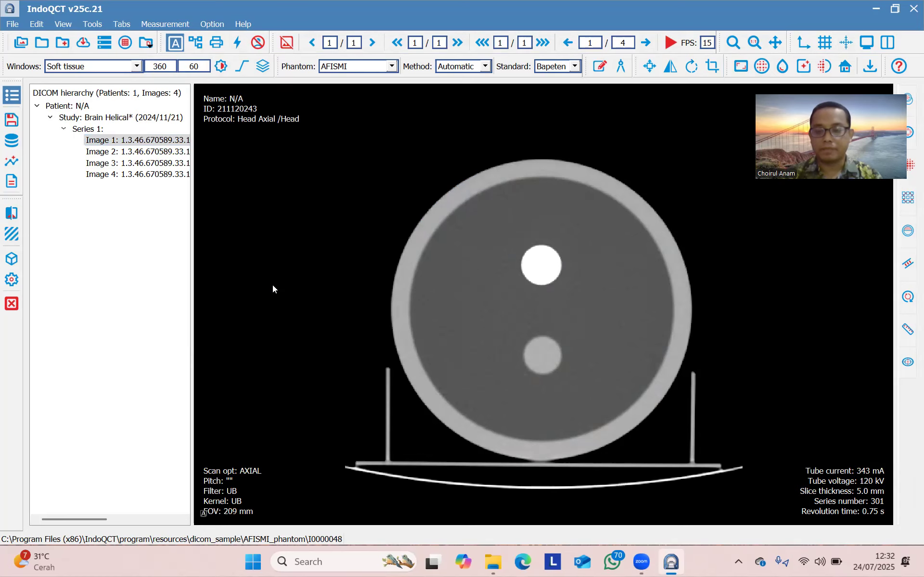
pyautogui.scroll(-1, 272, 285)
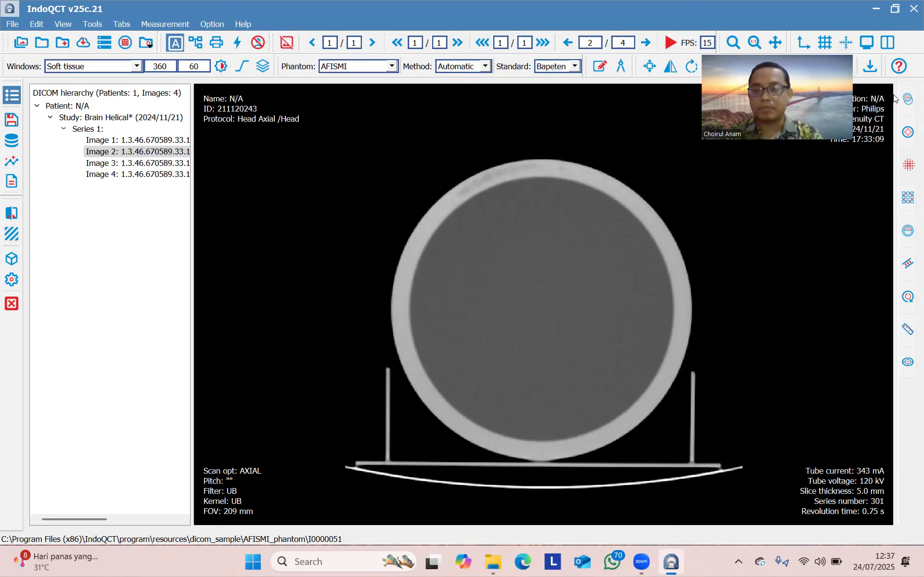
# Set up the noise measurement with the Manual method, a Square ROI and an ROI size of 60 px
pyautogui.click(908, 166)
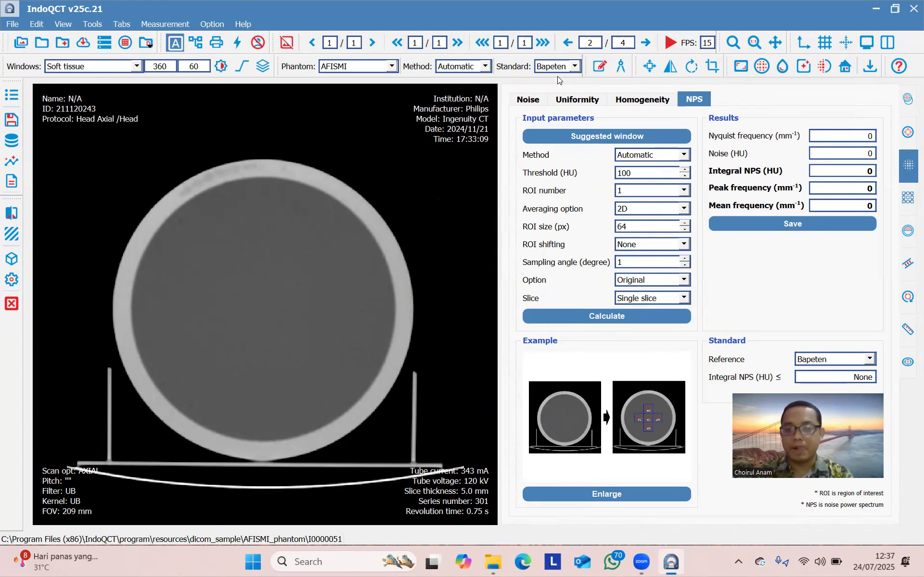
pyautogui.click(523, 102)
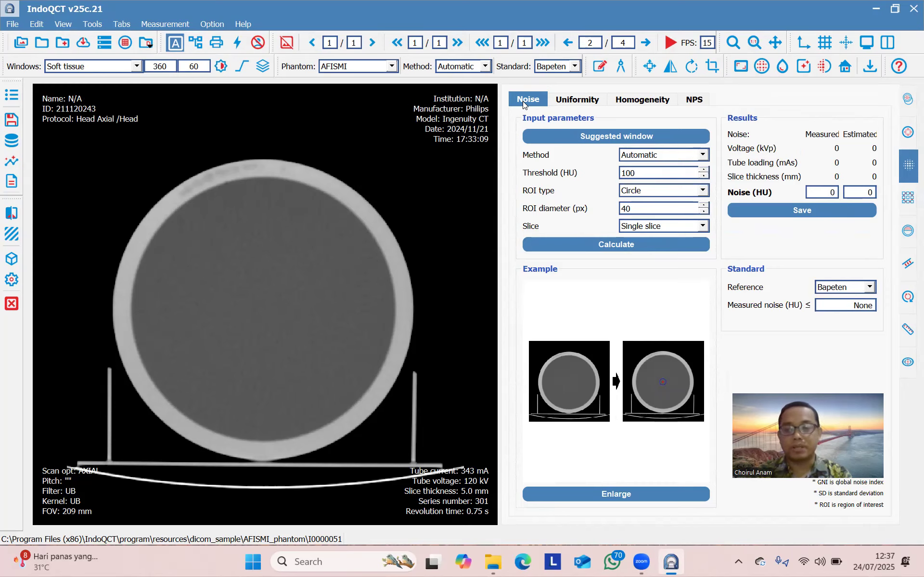
pyautogui.click(702, 154)
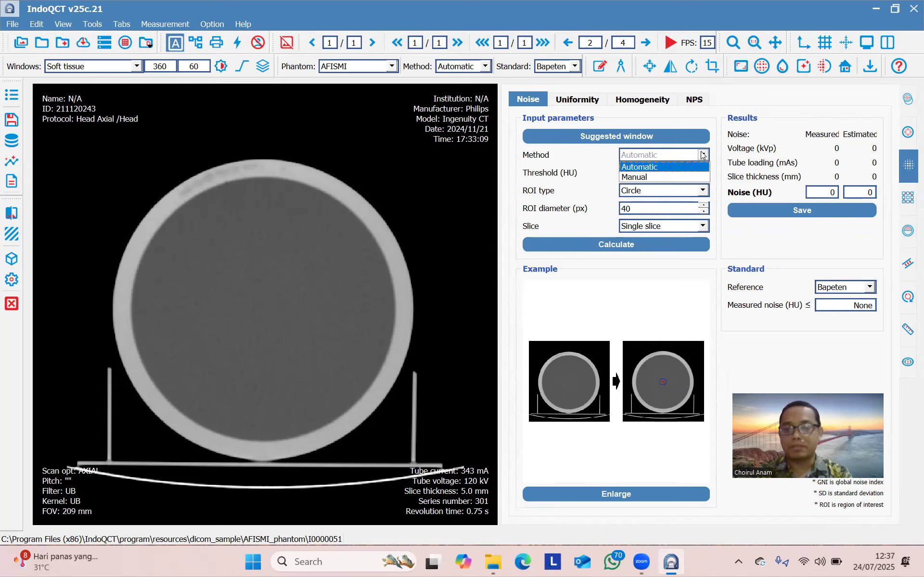
pyautogui.click(638, 178)
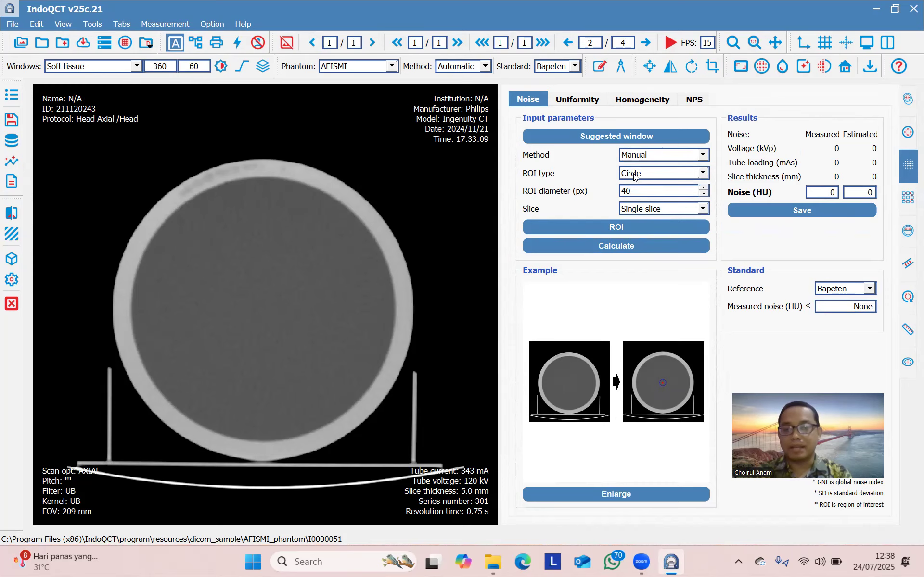
pyautogui.click(702, 174)
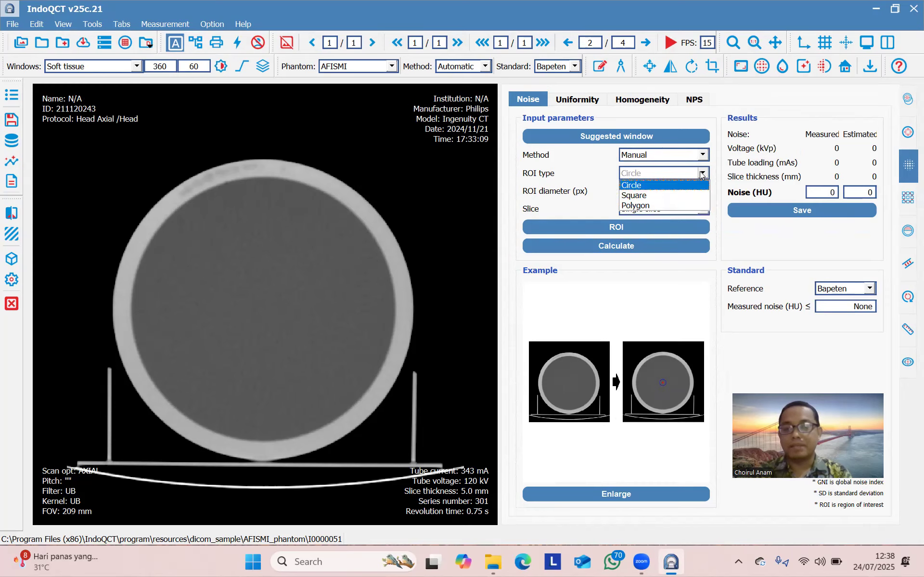
pyautogui.click(643, 196)
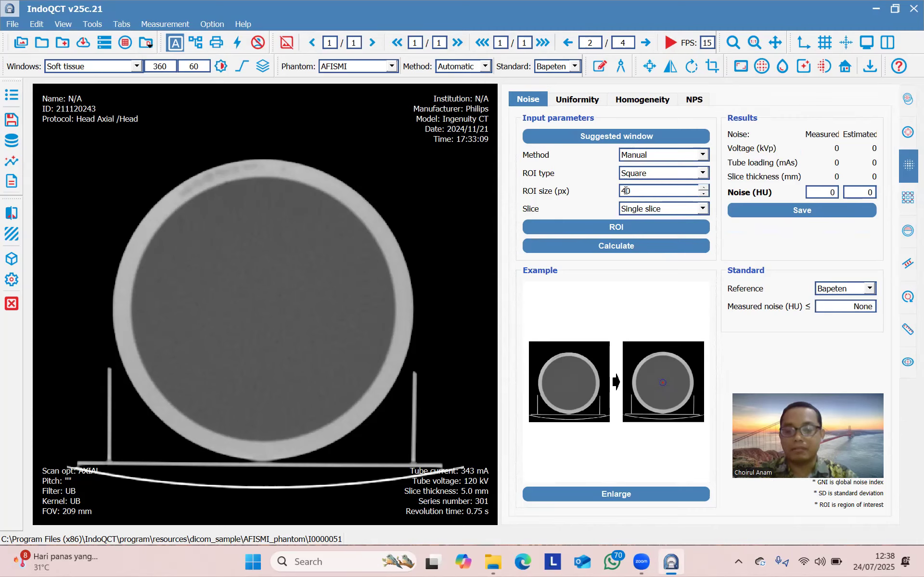
pyautogui.press('BackSpace')
pyautogui.press('BackSpace')
pyautogui.write('60')
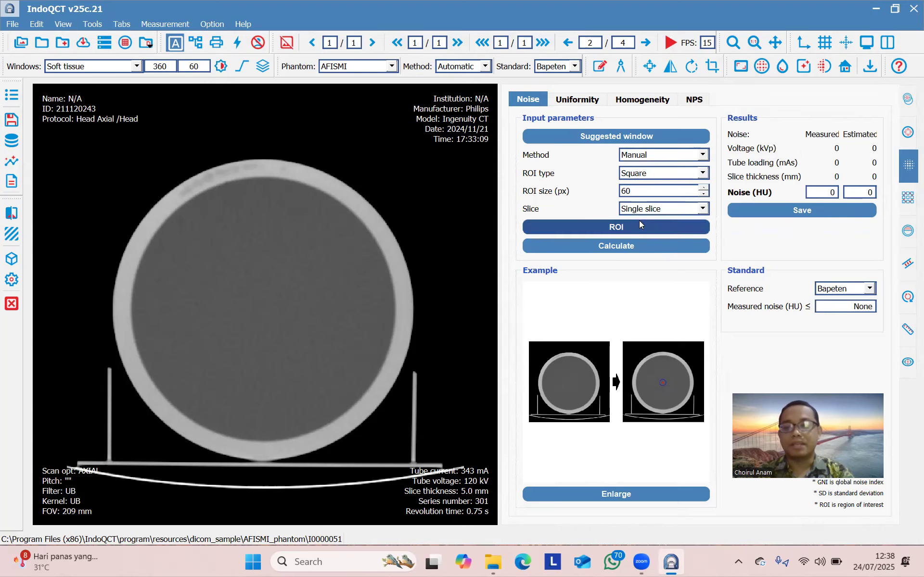
# Place the square ROI near the phantom's centre, calculate the noise and dismiss the resulting figure
pyautogui.click(622, 227)
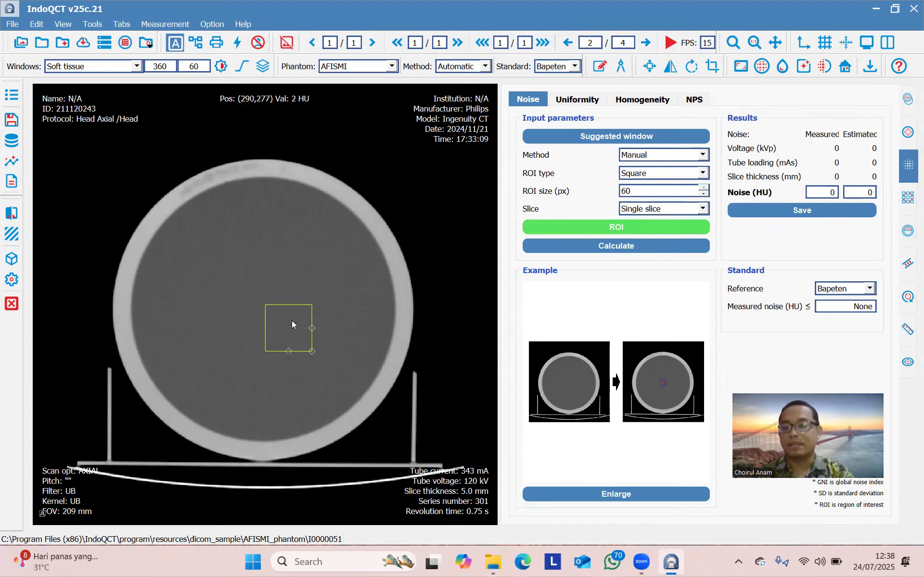
pyautogui.moveTo(291, 321); pyautogui.dragTo(255, 296)
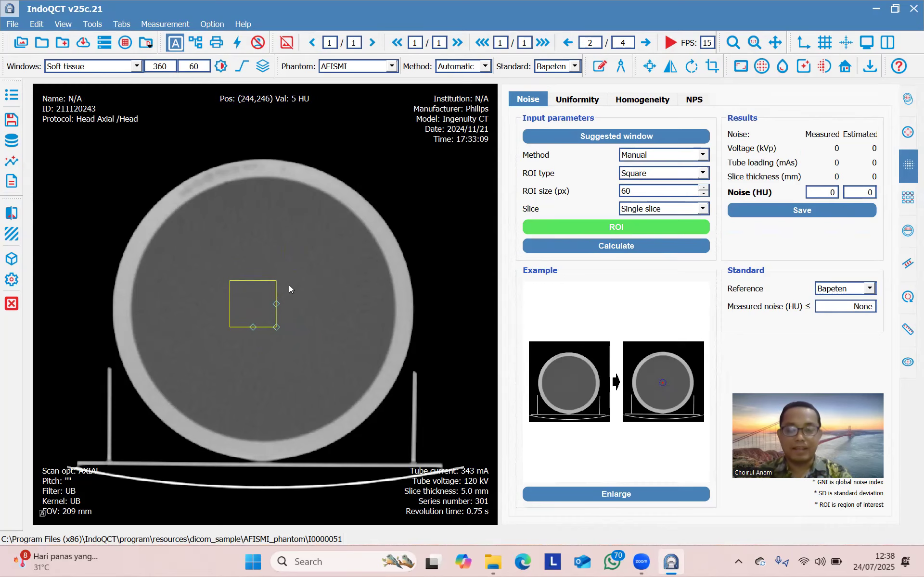
pyautogui.click(605, 246)
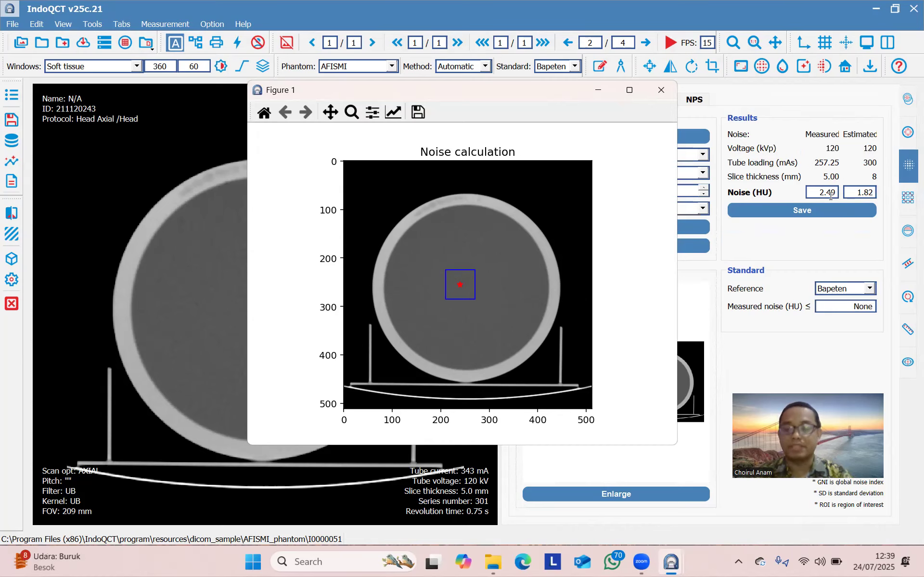
pyautogui.click(661, 90)
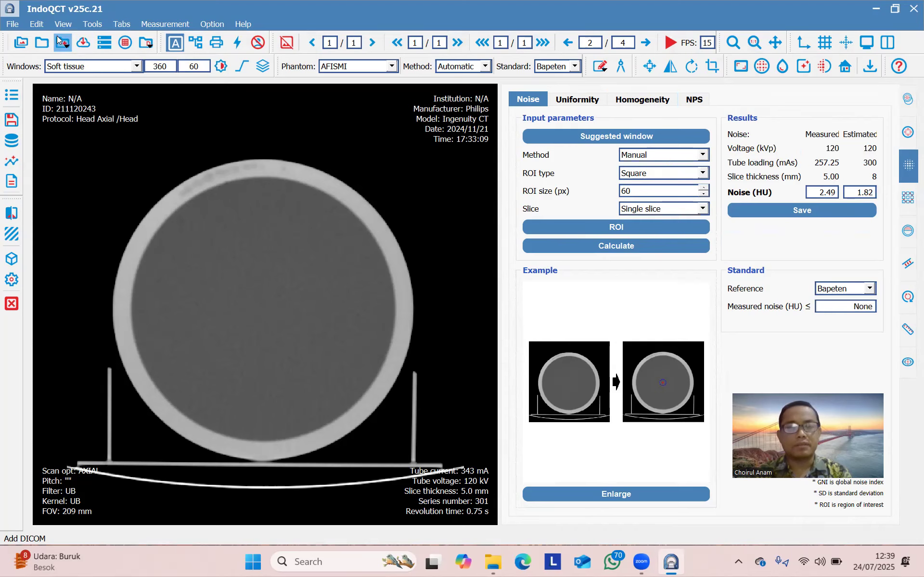
# Create a Homogeneous computational phantom with 1 HU Gaussian noise and calculate its noise automatically
pyautogui.click(125, 47)
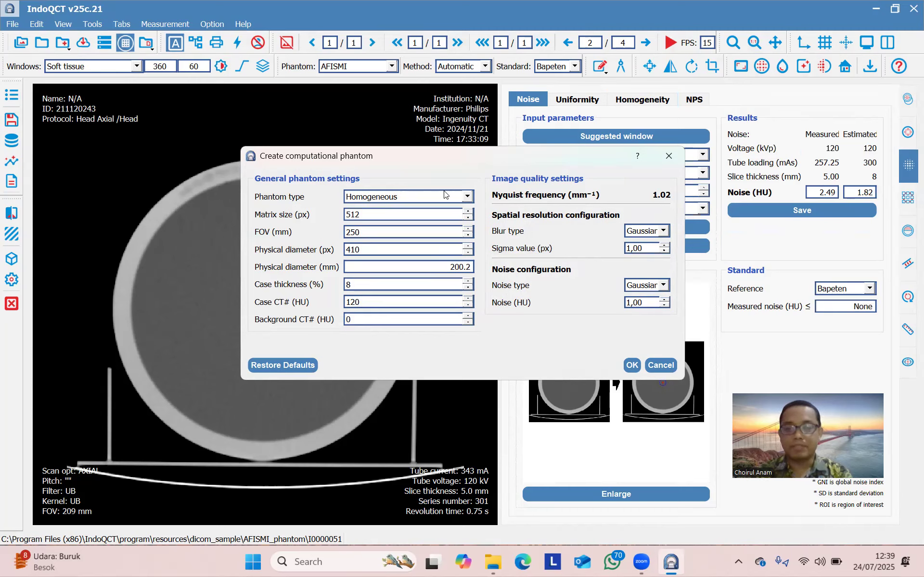
pyautogui.click(467, 197)
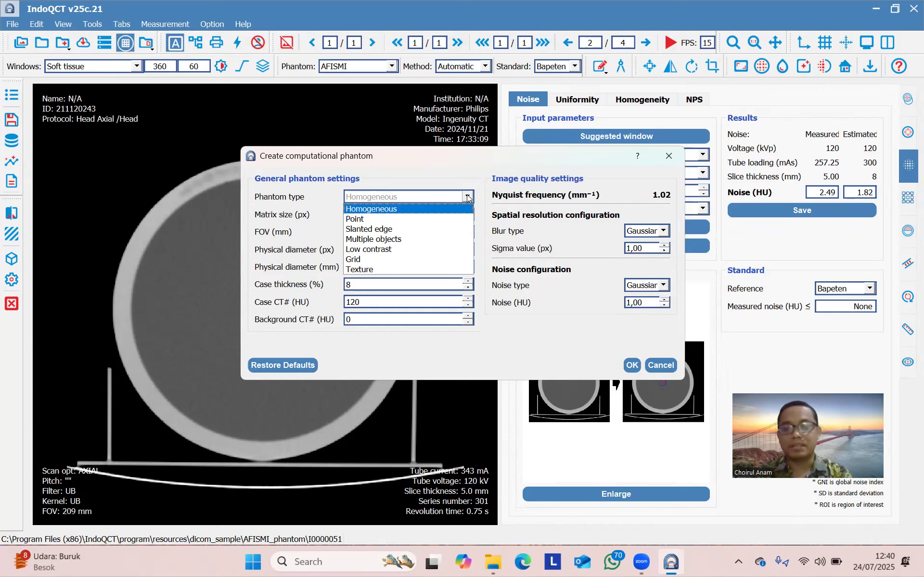
pyautogui.click(394, 212)
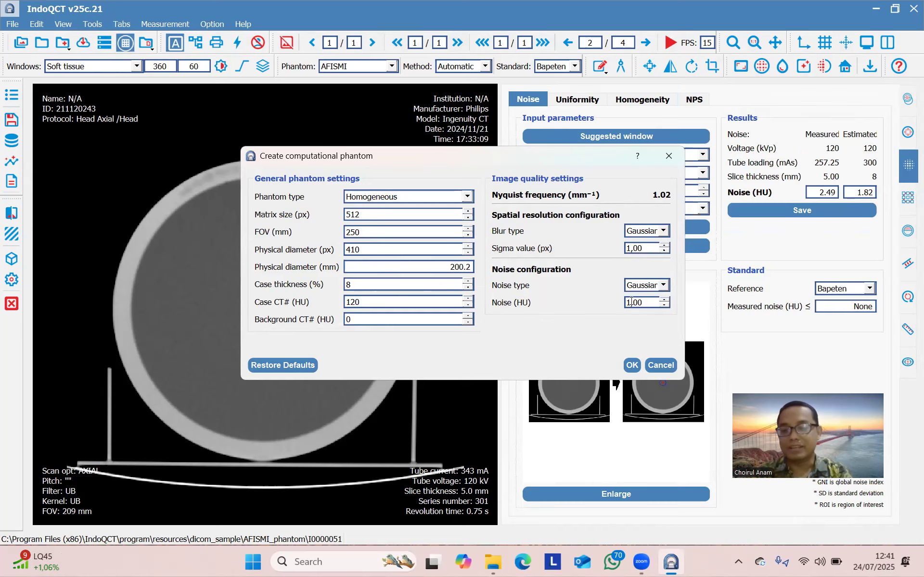
pyautogui.click(632, 364)
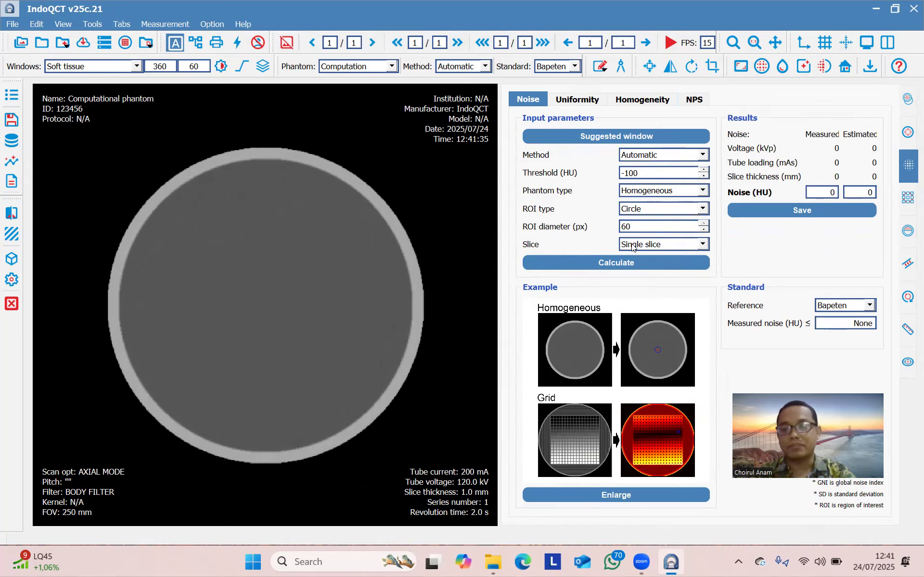
pyautogui.click(622, 262)
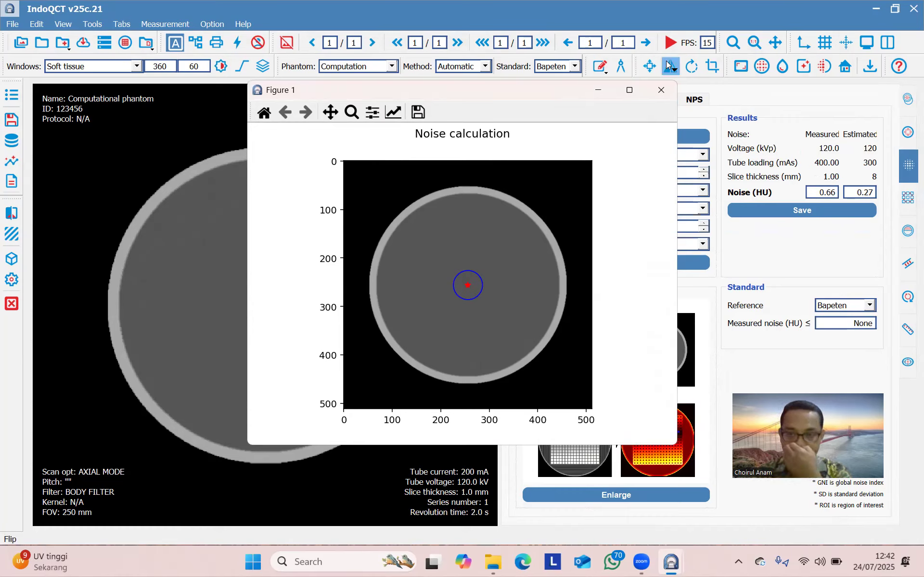
pyautogui.click(660, 88)
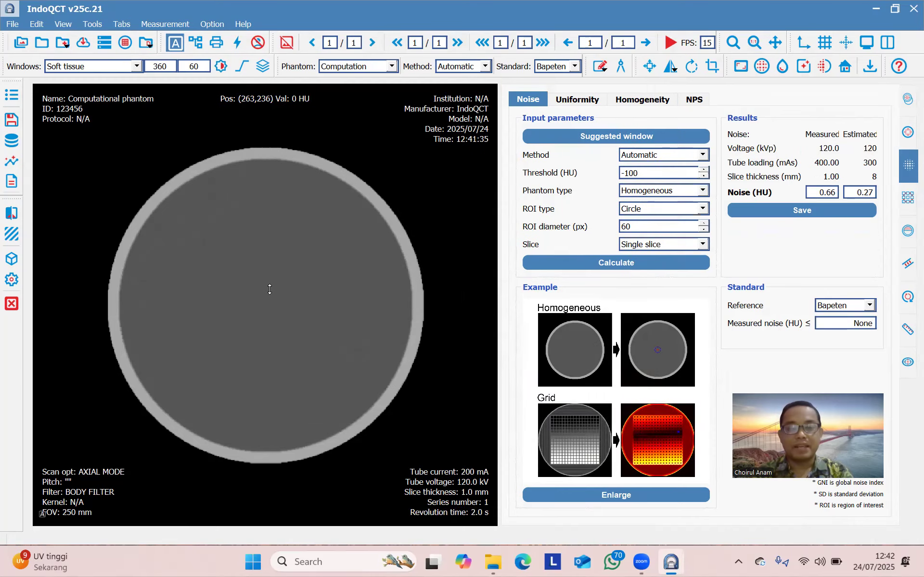
# Create another homogeneous computational phantom with the noise set to 10 HU and calculate its noise
pyautogui.click(126, 43)
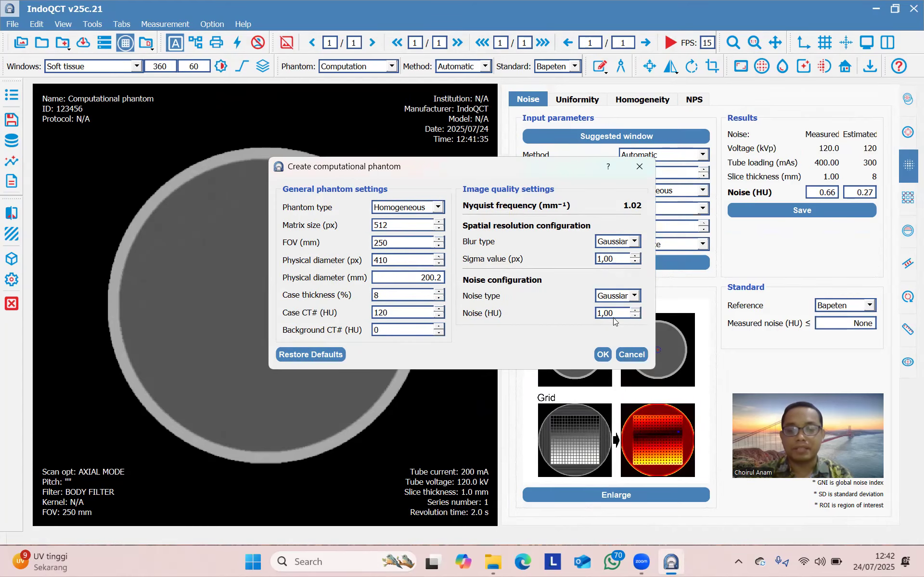
pyautogui.click(602, 356)
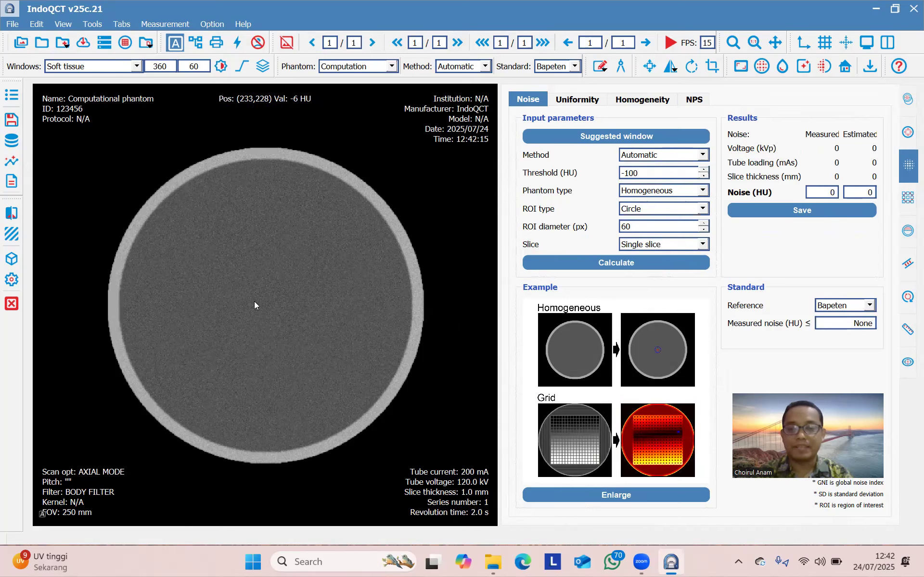
pyautogui.click(604, 263)
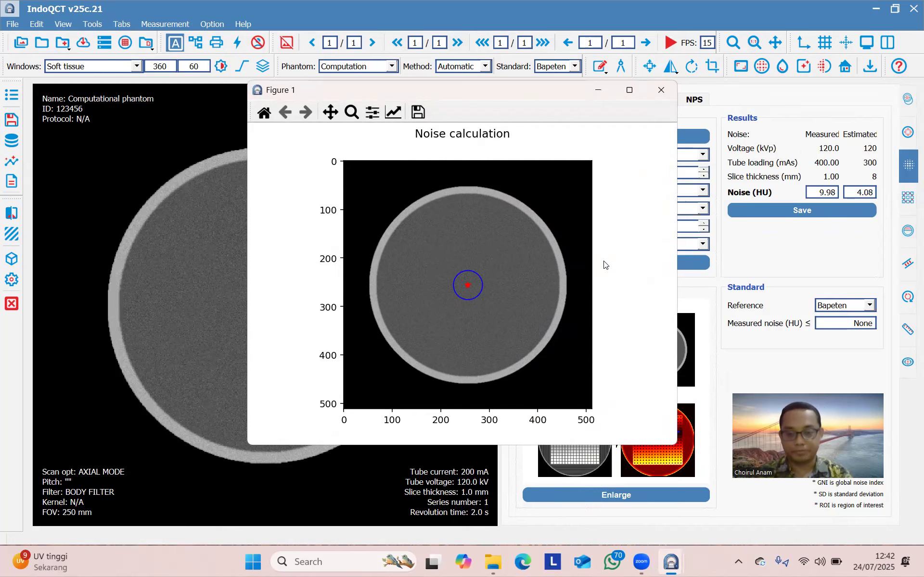
pyautogui.click(661, 91)
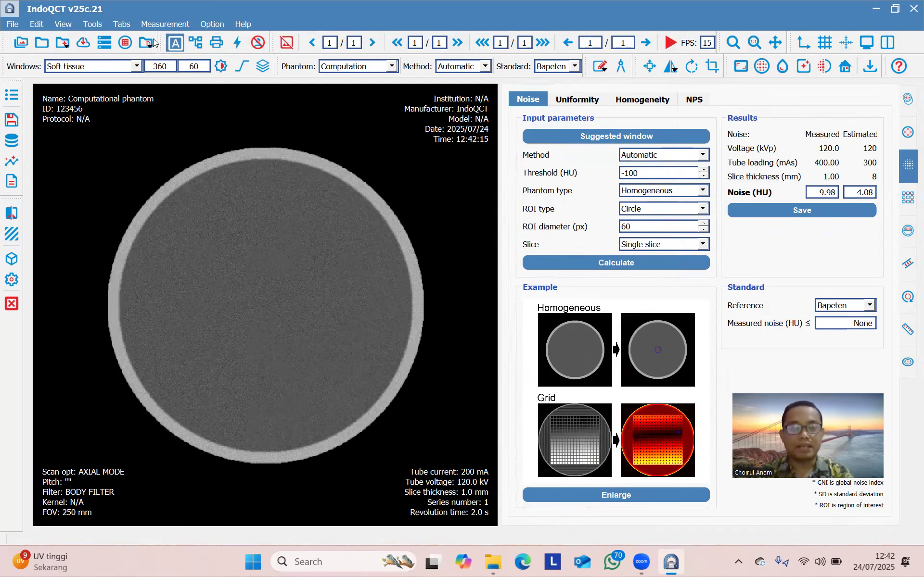
# Generate a homogeneous computational phantom with the noise raised to 50 HU and calculate its noise
pyautogui.click(126, 43)
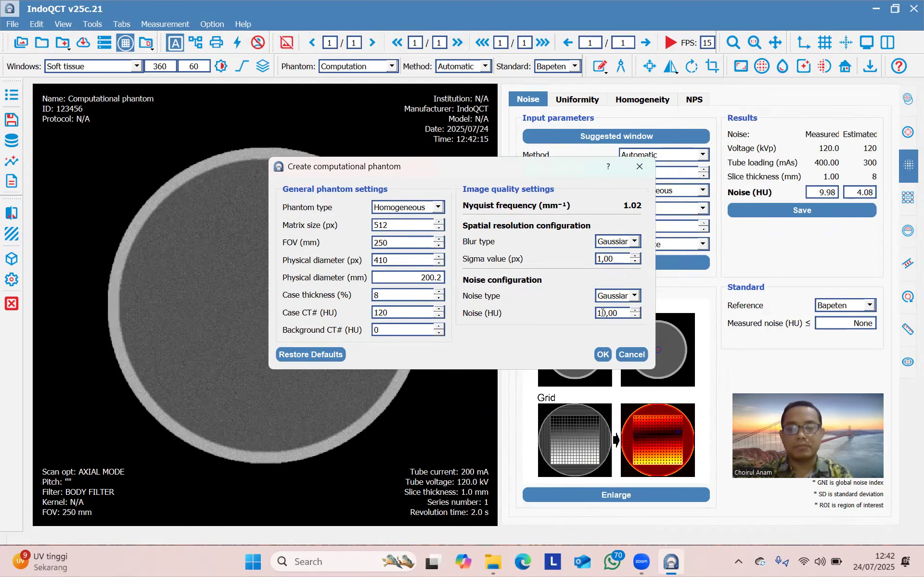
pyautogui.click(602, 313)
pyautogui.press('BackSpace')
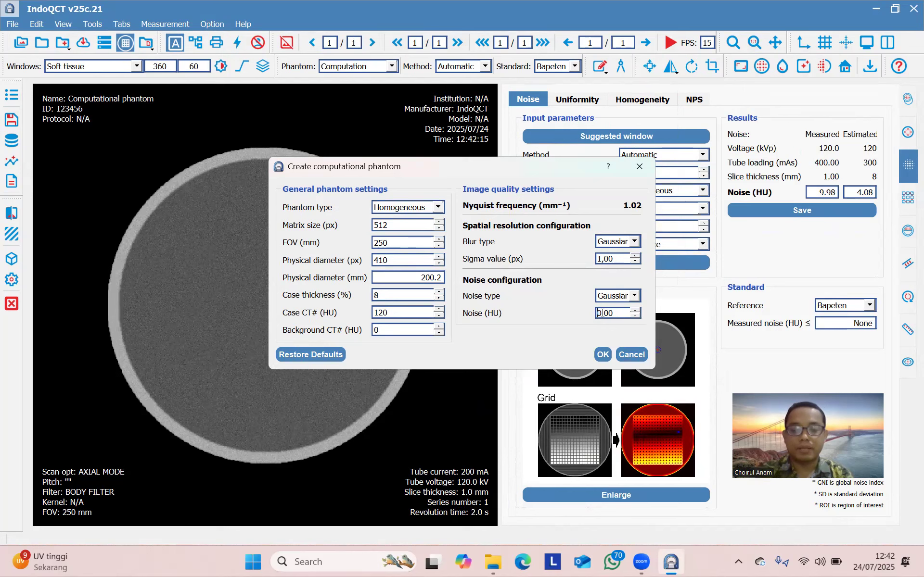
pyautogui.write('5')
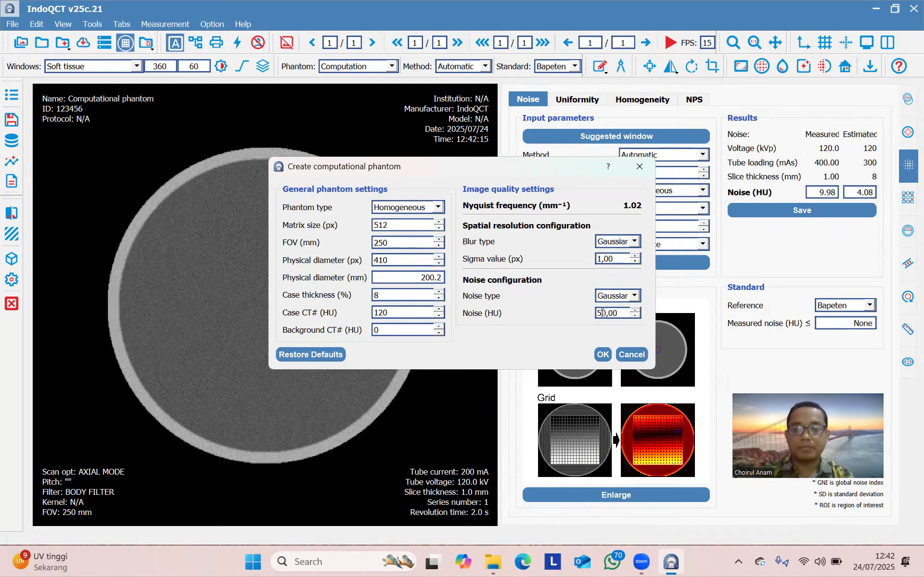
pyautogui.click(603, 354)
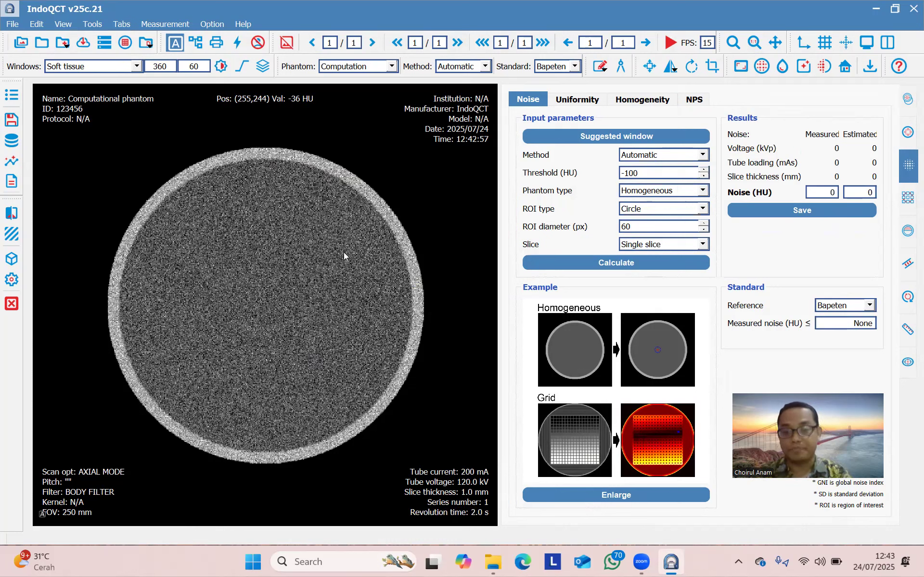
pyautogui.click(608, 263)
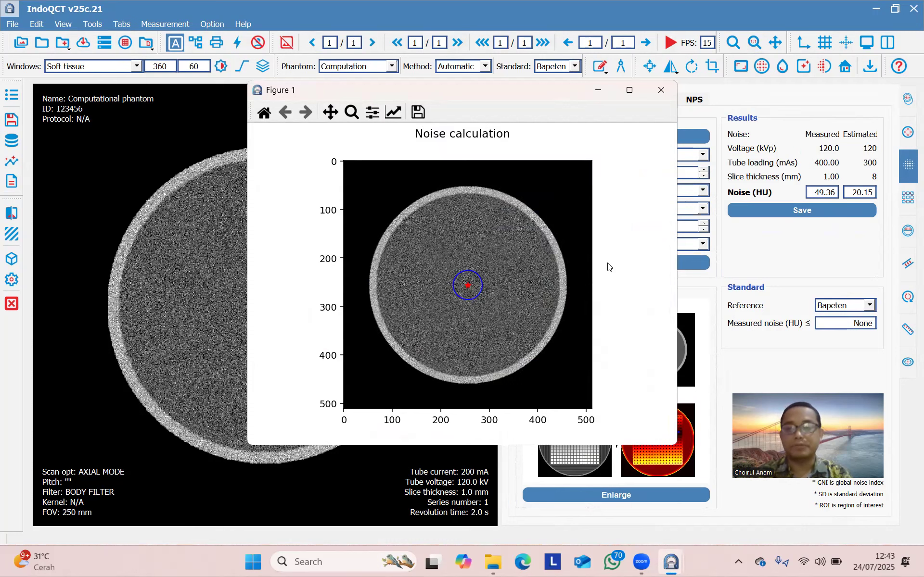
pyautogui.click(660, 91)
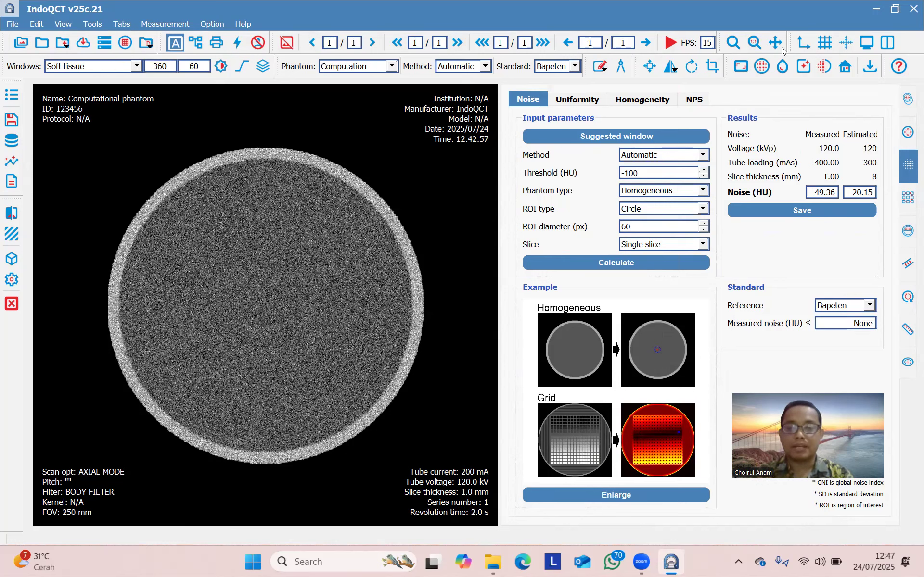
# Calculate the noise power spectrum of the computational phantom using 9 ROIs and bring up the figure of the ROI layout
pyautogui.click(694, 100)
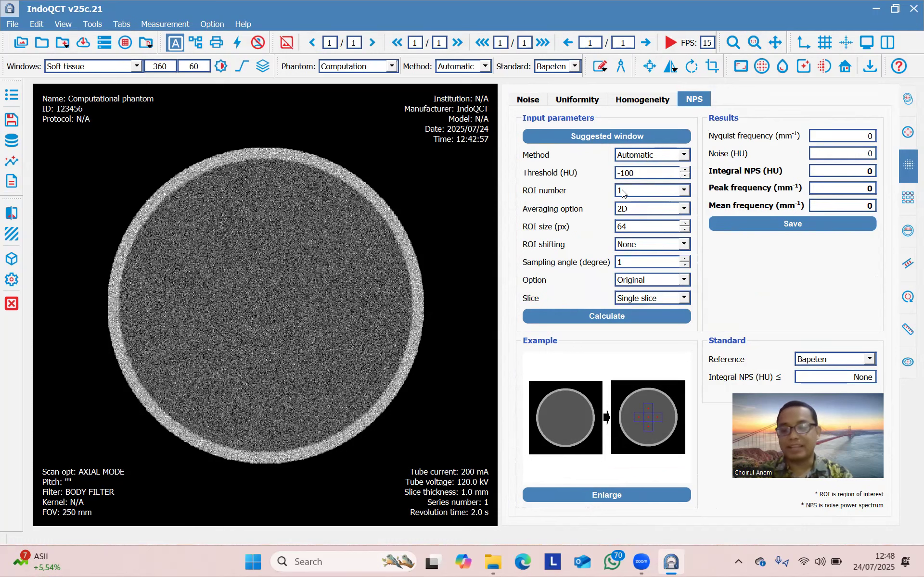
pyautogui.click(683, 192)
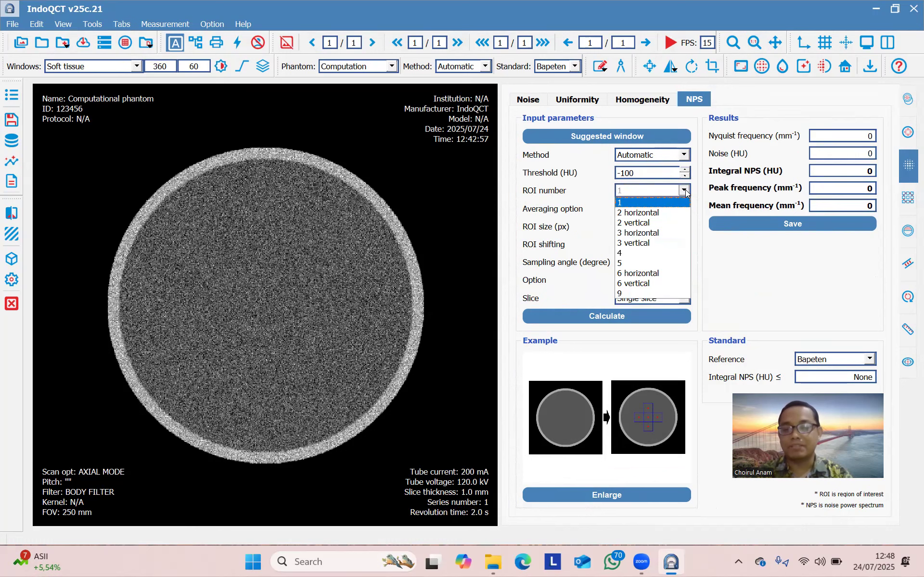
pyautogui.click(642, 293)
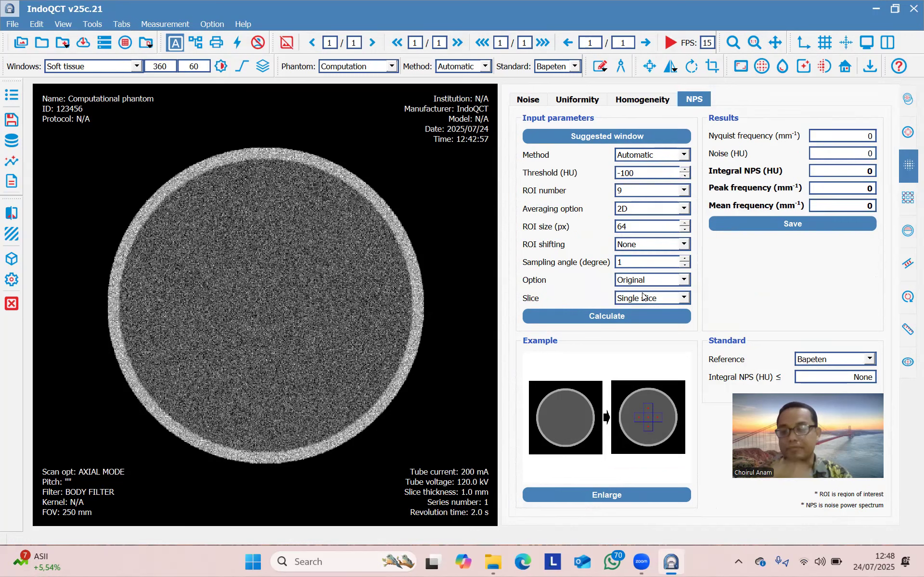
pyautogui.click(609, 316)
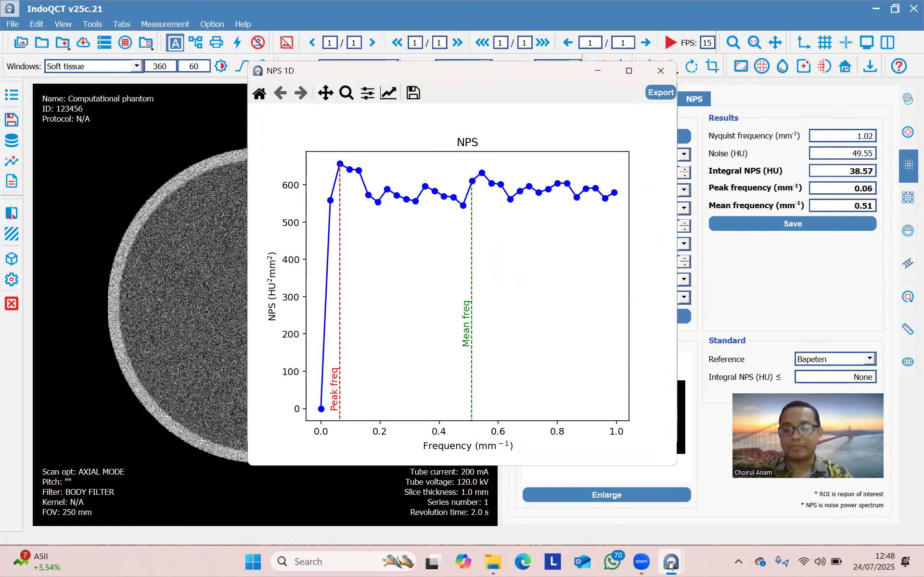
pyautogui.moveTo(671, 564)
pyautogui.click(649, 514)
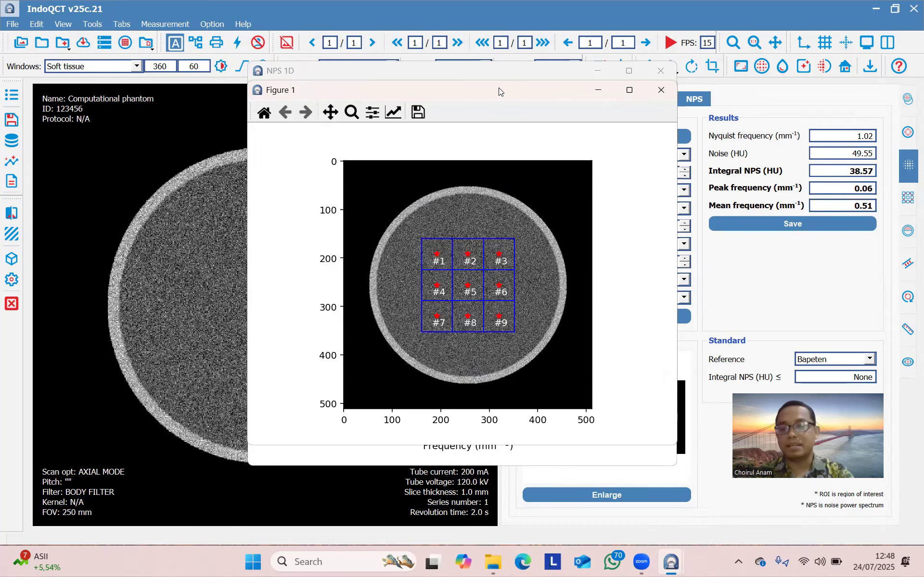
# View the computational phantom's ROI layout, 1D NPS curve and averaged 2D NPS figures, arranging the windows so they can be compared
pyautogui.moveTo(498, 88); pyautogui.dragTo(287, 88)
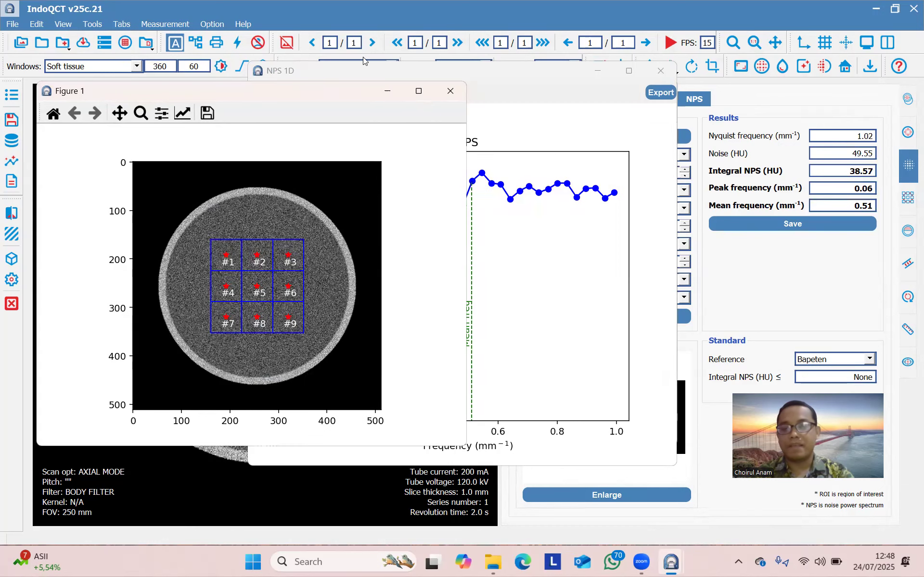
pyautogui.click(510, 87)
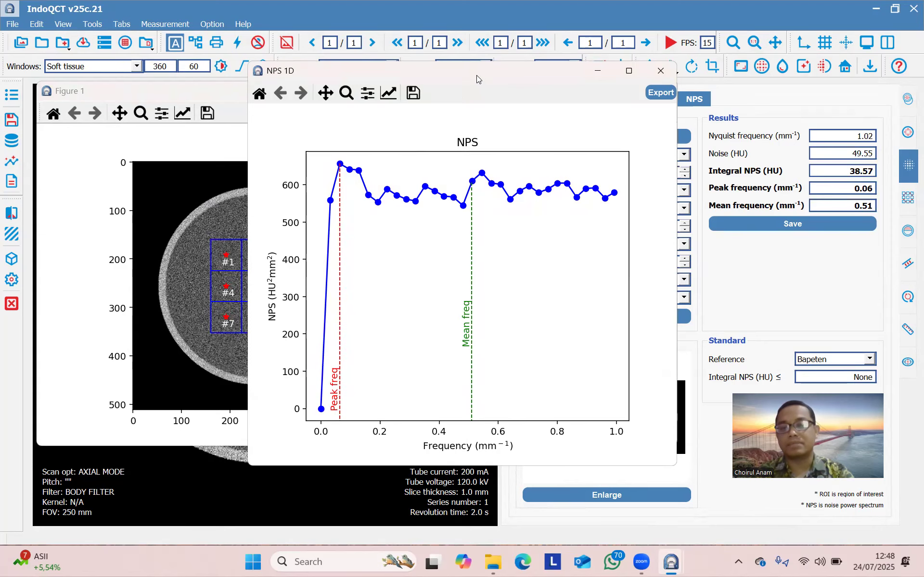
pyautogui.moveTo(476, 75); pyautogui.dragTo(633, 103)
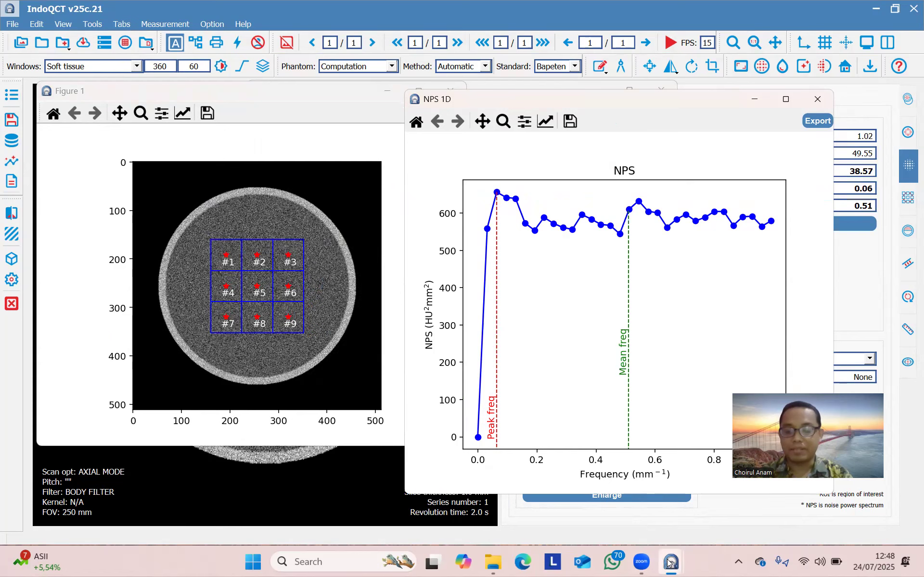
pyautogui.moveTo(669, 563)
pyautogui.click(738, 505)
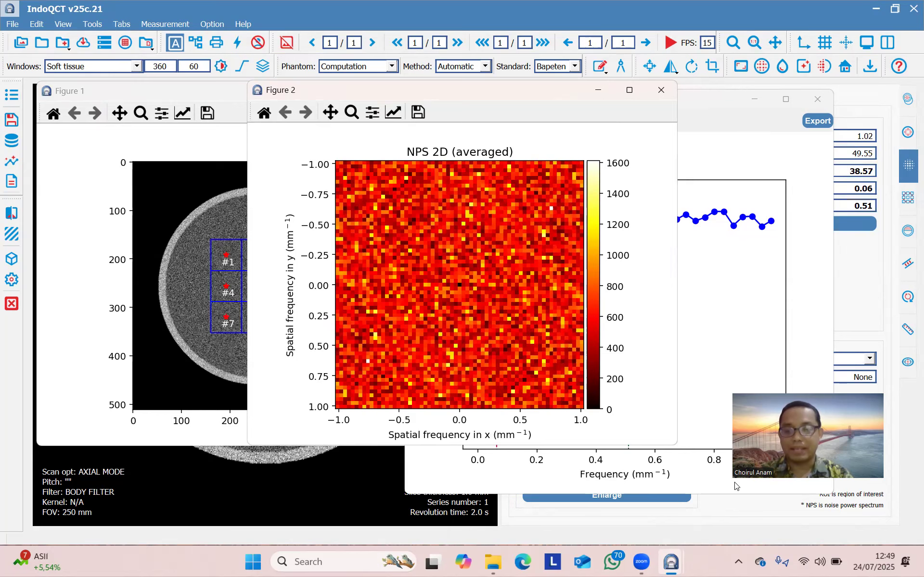
pyautogui.click(739, 336)
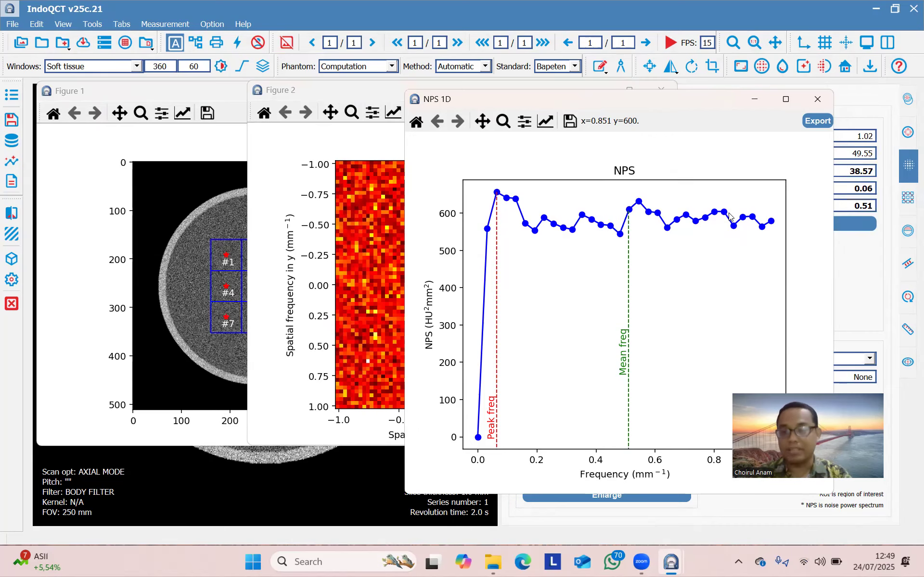
# Close the computational phantom's 1D NPS, averaged 2D NPS and ROI layout figures
pyautogui.click(817, 100)
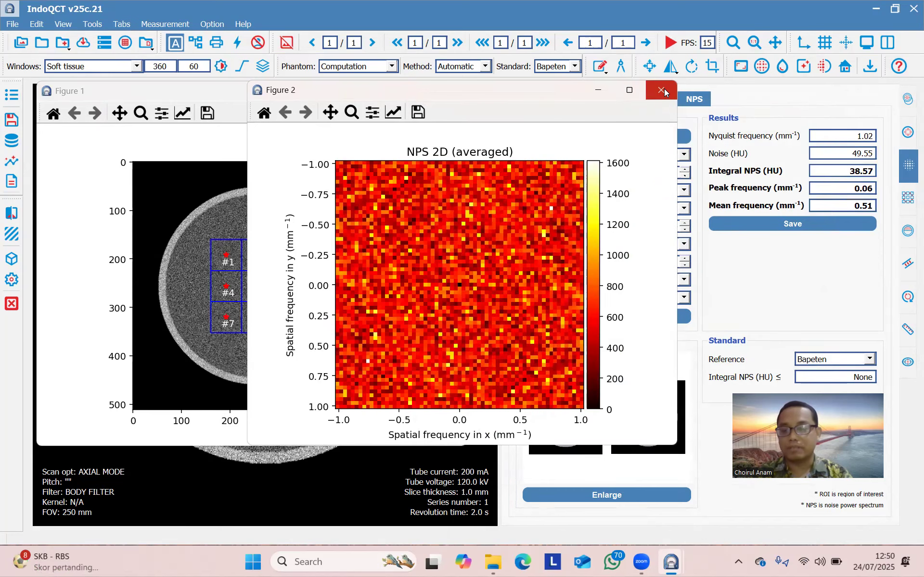
pyautogui.click(662, 90)
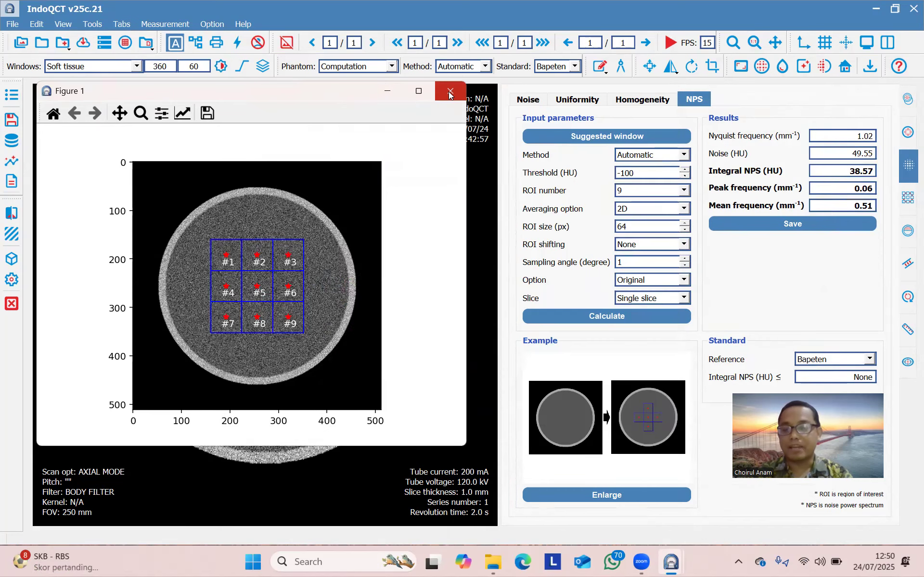
pyautogui.click(450, 92)
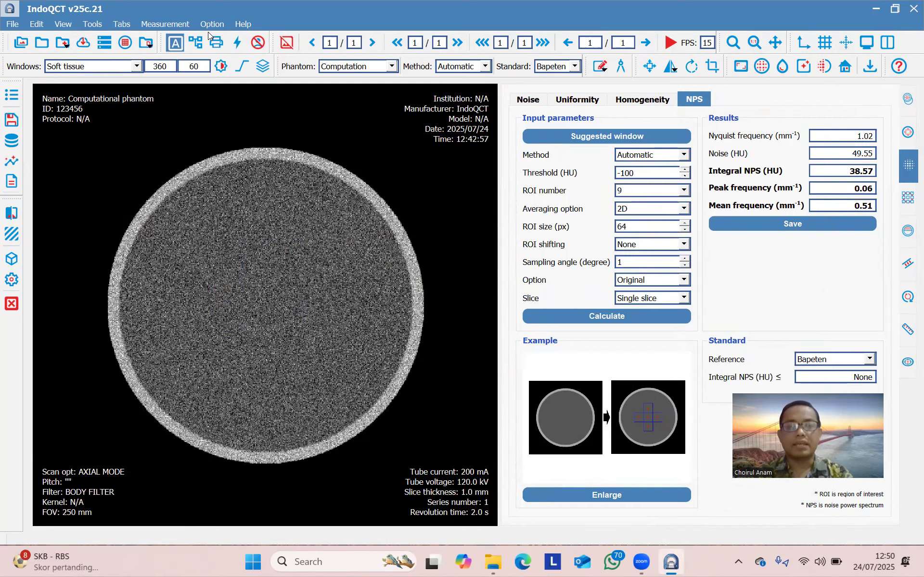
# Load the AFISMI sample phantom and calculate the noise power spectrum on slice 2 using 9 ROIs
pyautogui.click(150, 41)
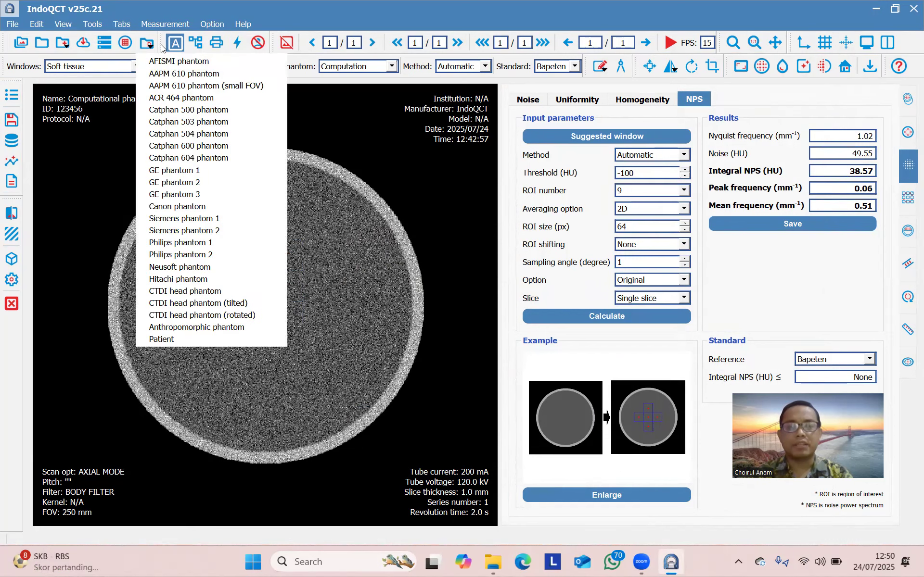
pyautogui.click(180, 63)
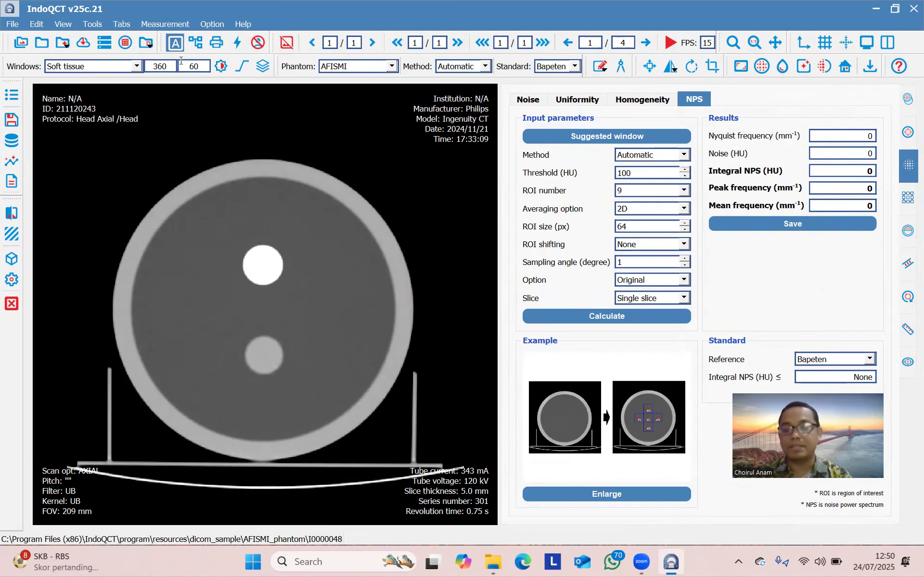
pyautogui.press('Down')
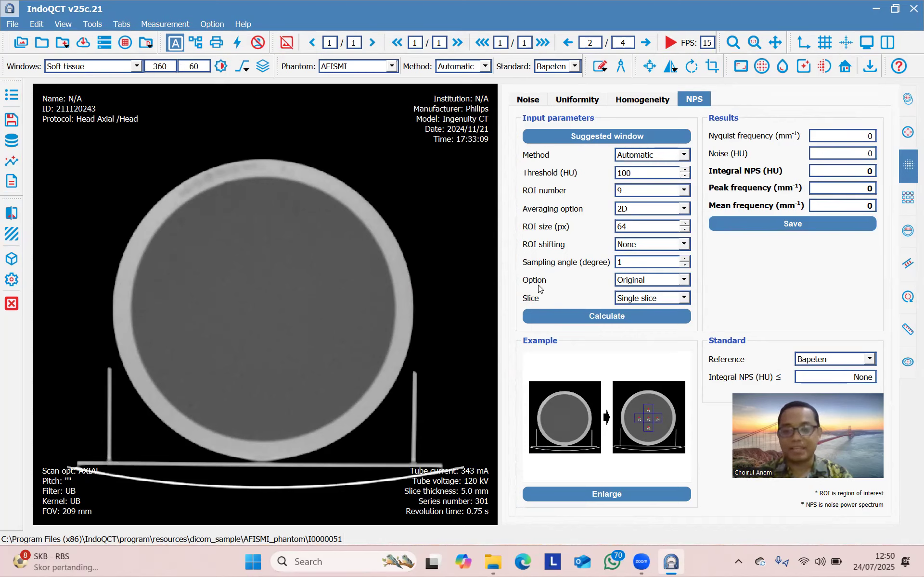
pyautogui.click(603, 316)
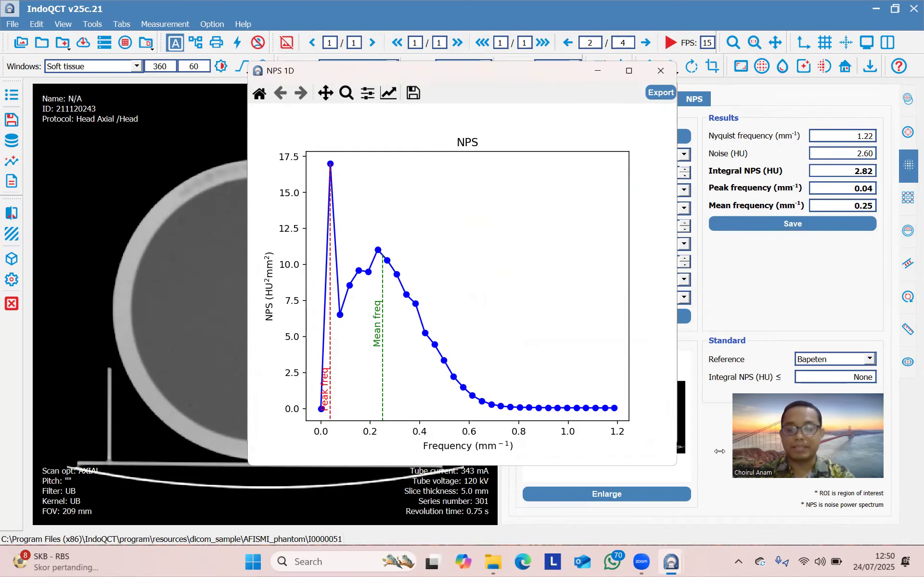
# Examine the AFISMI phantom's ROI layout, averaged 2D NPS map and 1D NPS curve, and close all the figures
pyautogui.moveTo(670, 563)
pyautogui.click(642, 506)
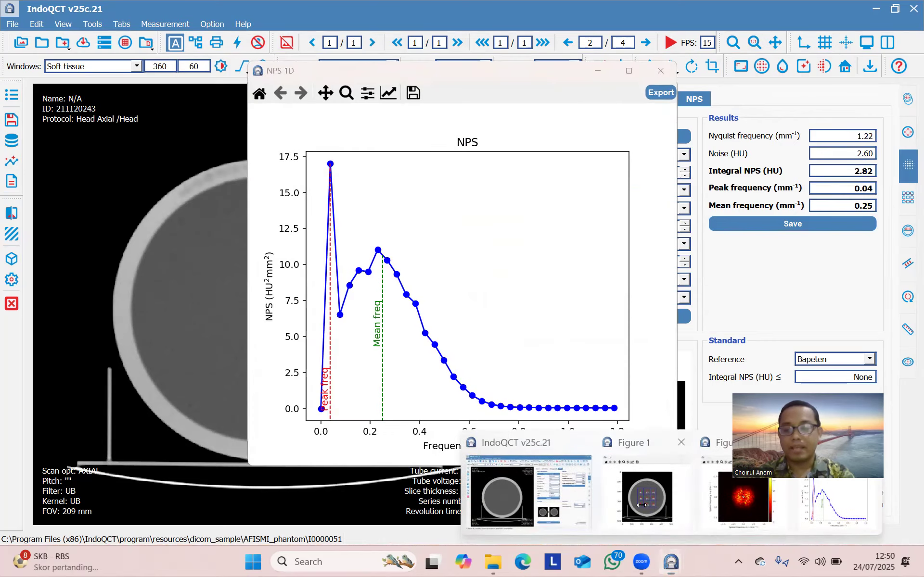
pyautogui.click(475, 75)
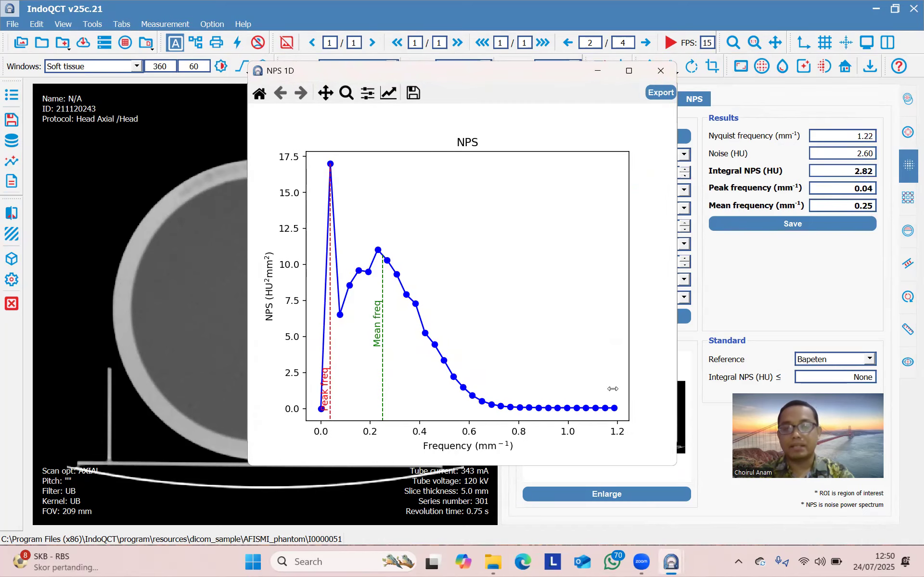
pyautogui.moveTo(666, 560)
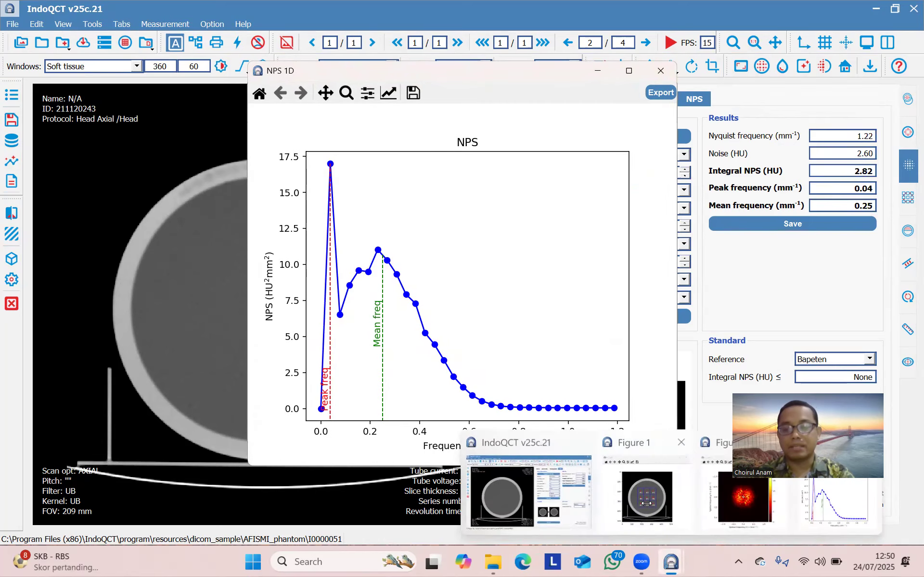
pyautogui.click(645, 508)
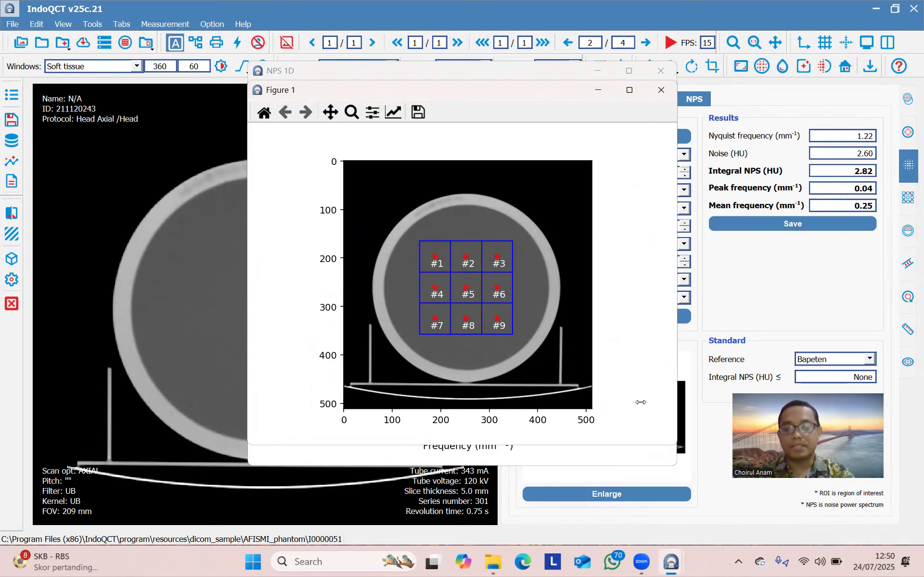
pyautogui.moveTo(514, 91); pyautogui.dragTo(313, 89)
pyautogui.moveTo(669, 563)
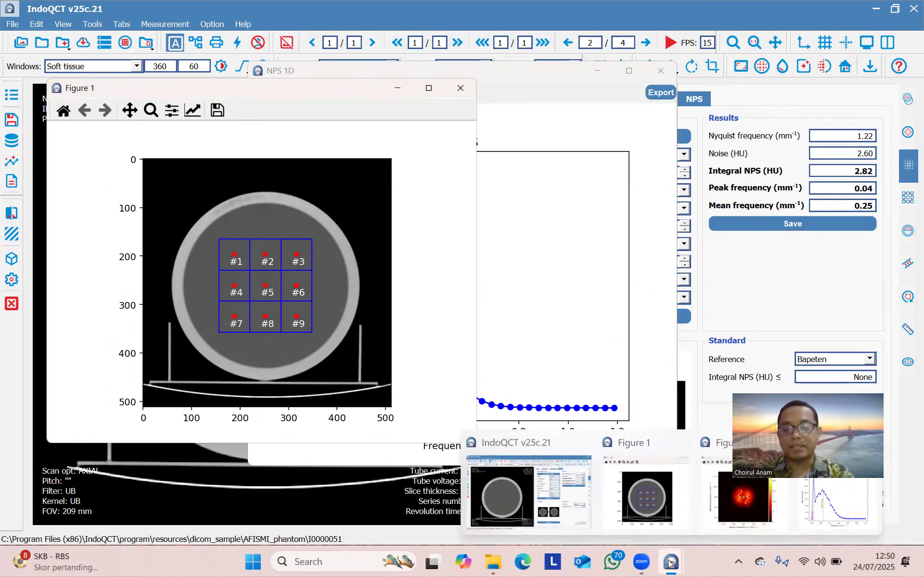
pyautogui.click(739, 489)
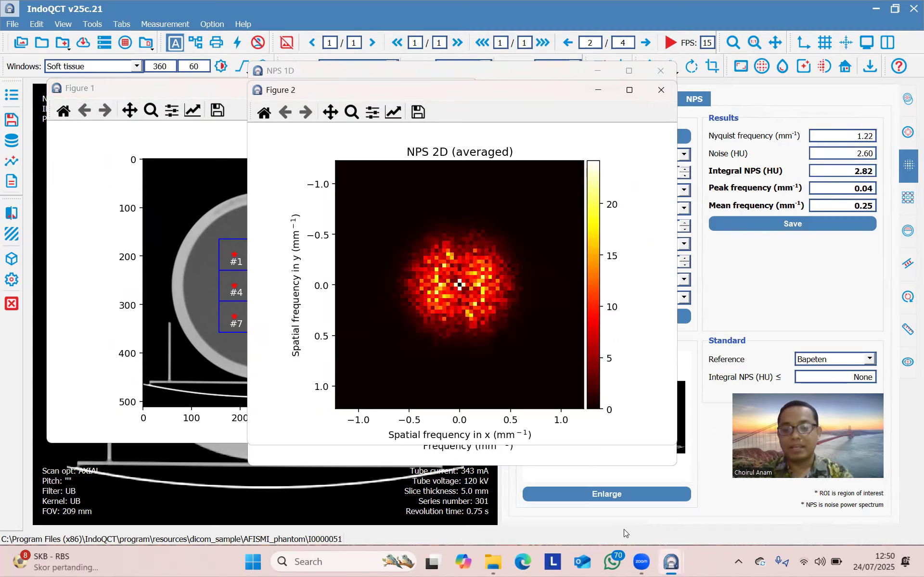
pyautogui.moveTo(673, 566)
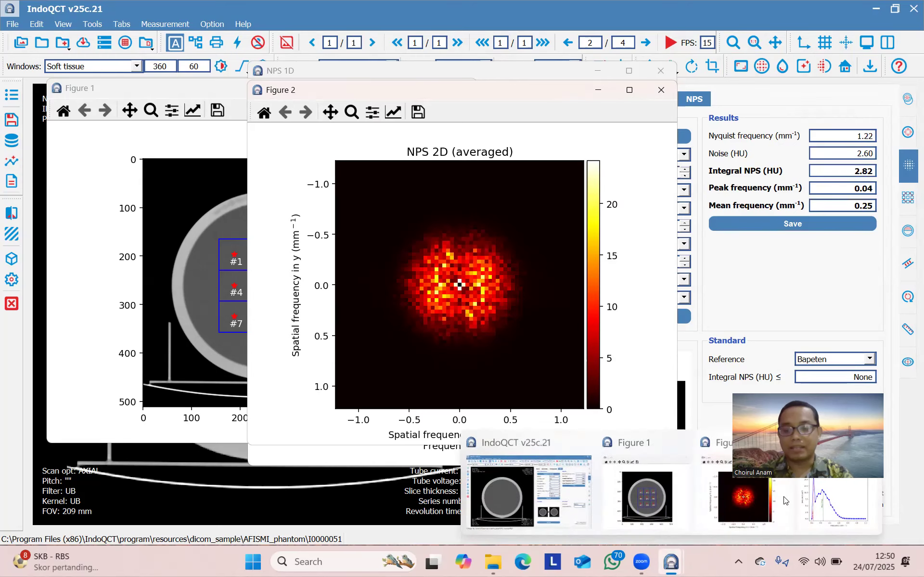
pyautogui.click(832, 492)
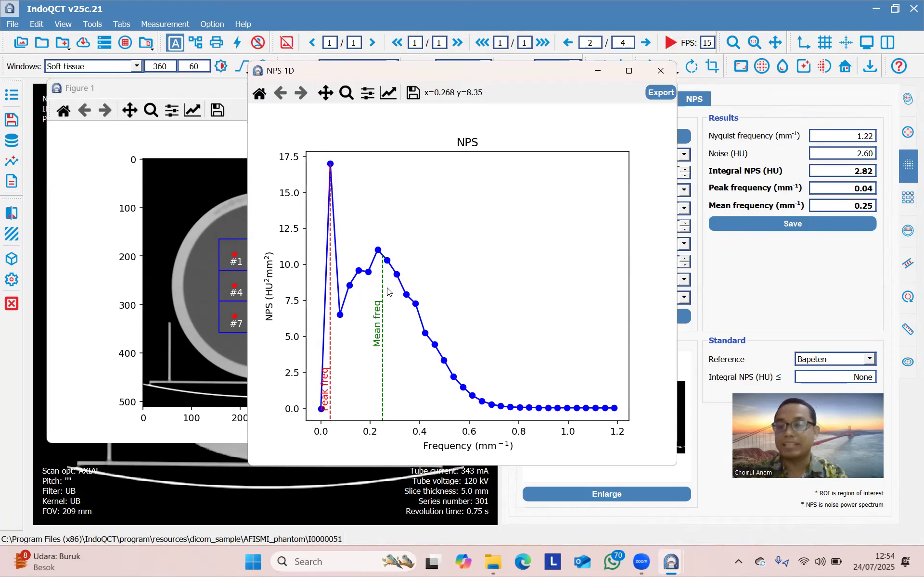
pyautogui.click(12, 304)
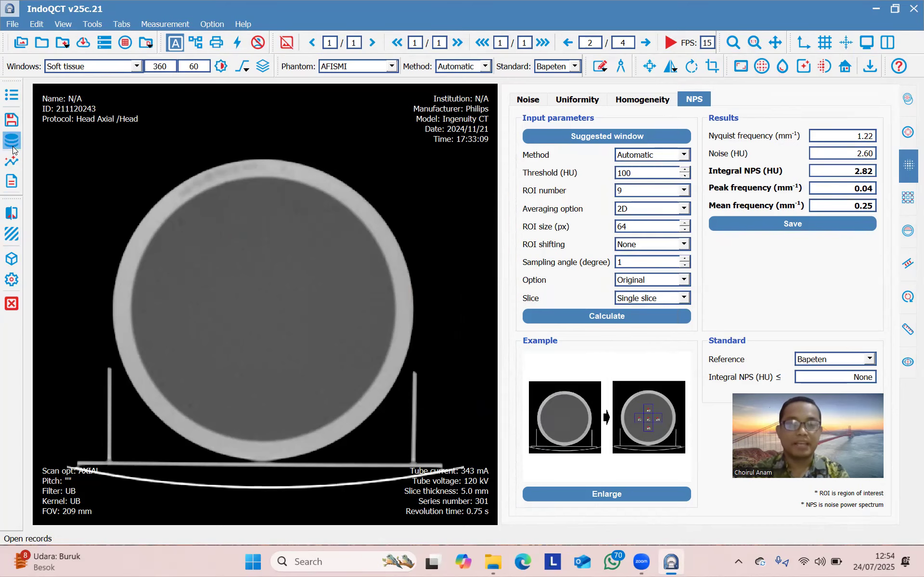
# Start a new homogeneous computational phantom with the noise type set to NPS and open its NPS configuration
pyautogui.click(126, 44)
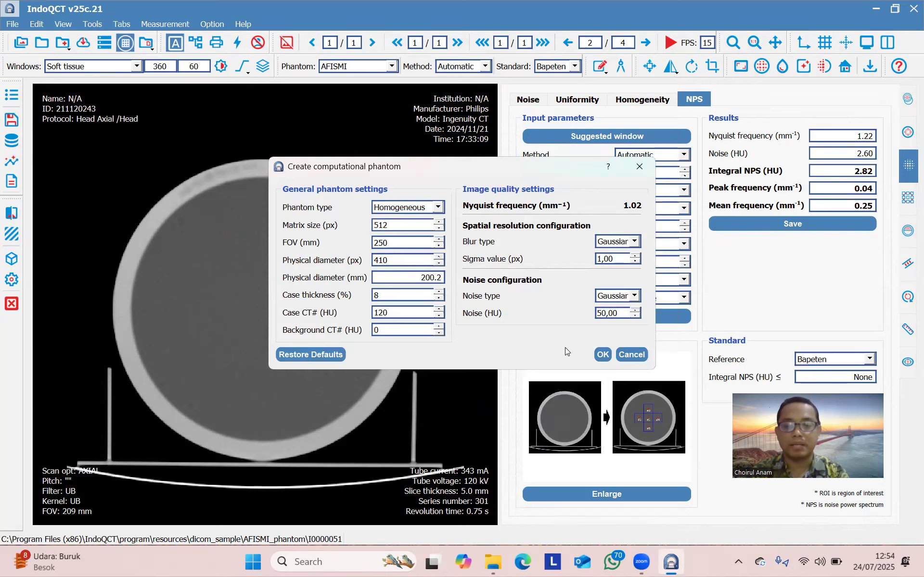
pyautogui.click(634, 297)
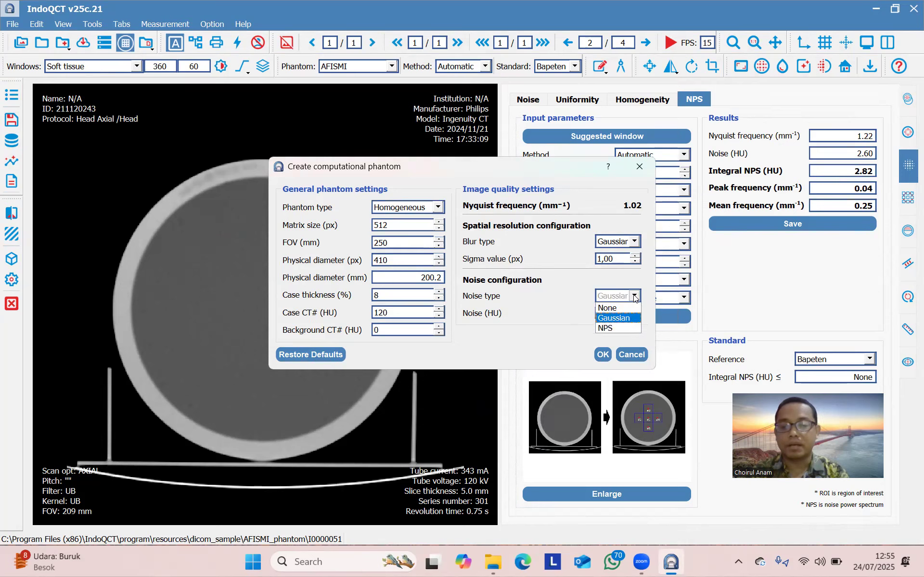
pyautogui.click(605, 329)
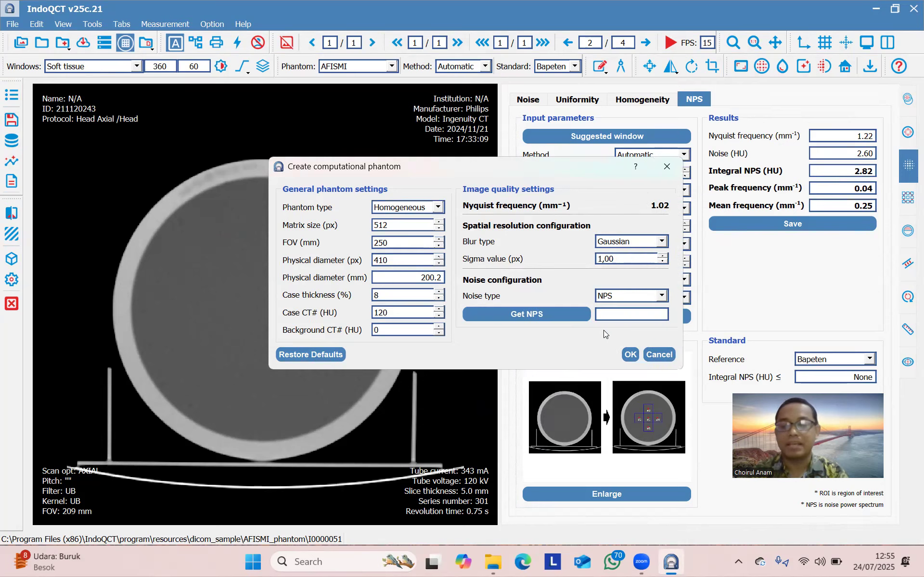
pyautogui.click(545, 314)
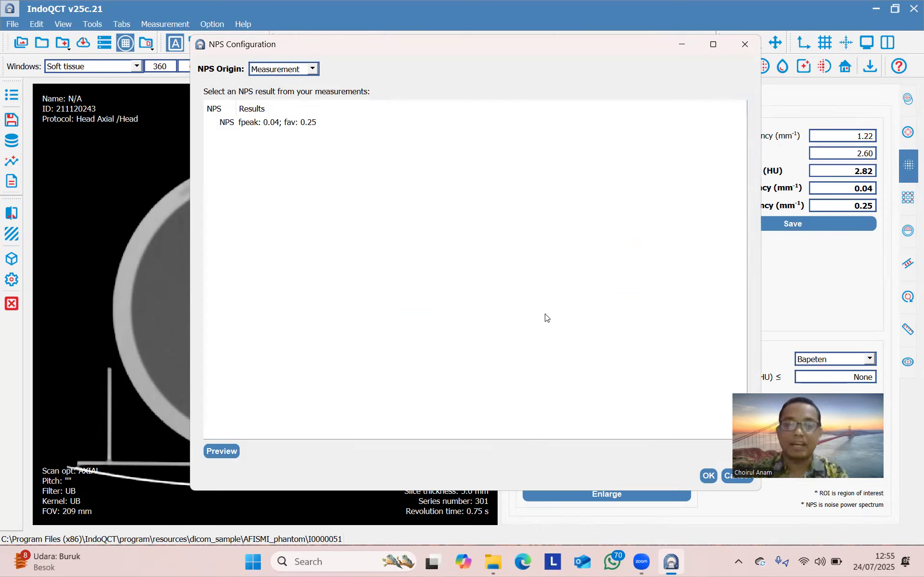
# Set the NPS origin to Manual for the computational phantom's noise
pyautogui.click(313, 69)
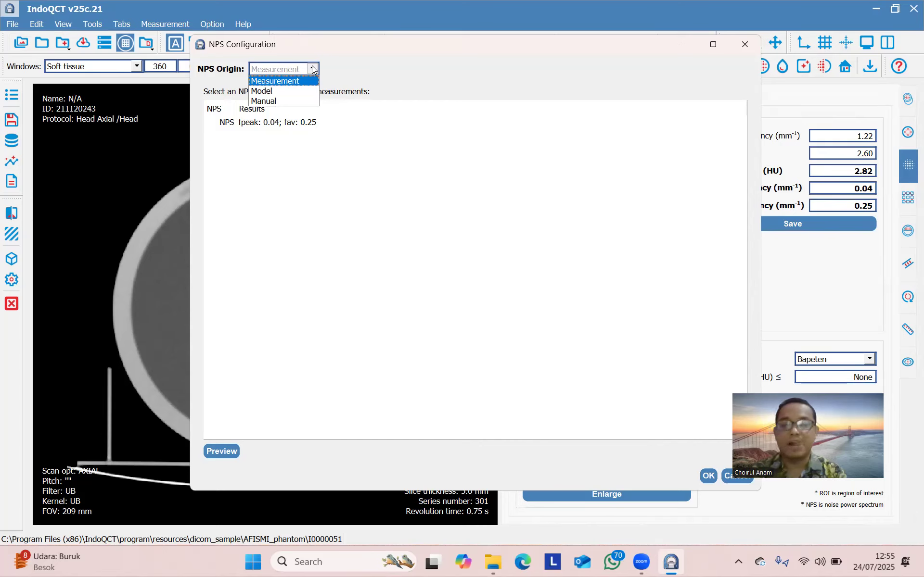
pyautogui.click(270, 109)
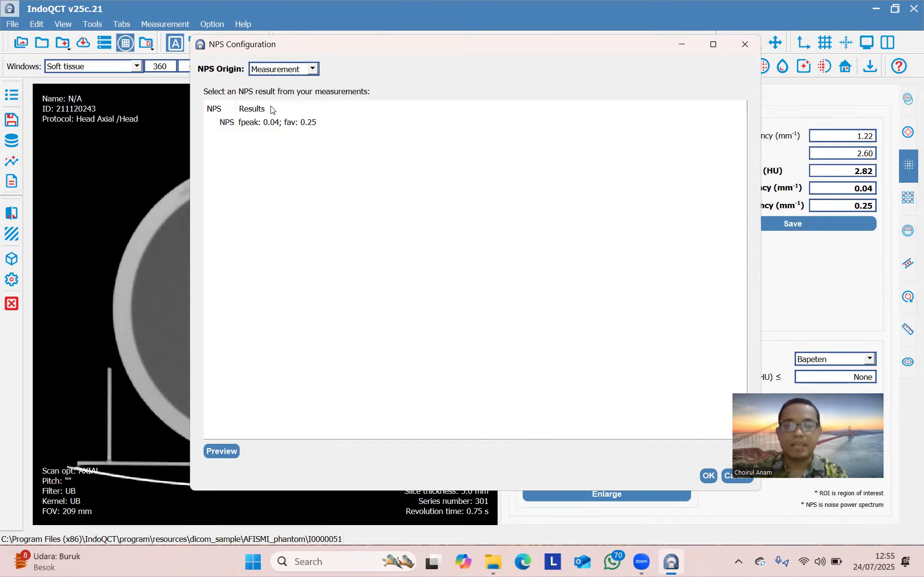
pyautogui.click(312, 69)
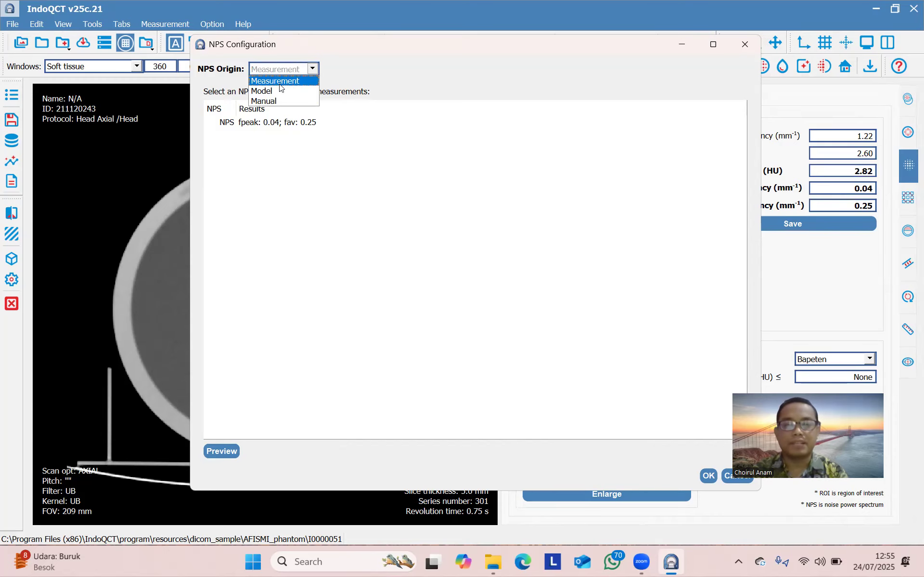
pyautogui.click(270, 102)
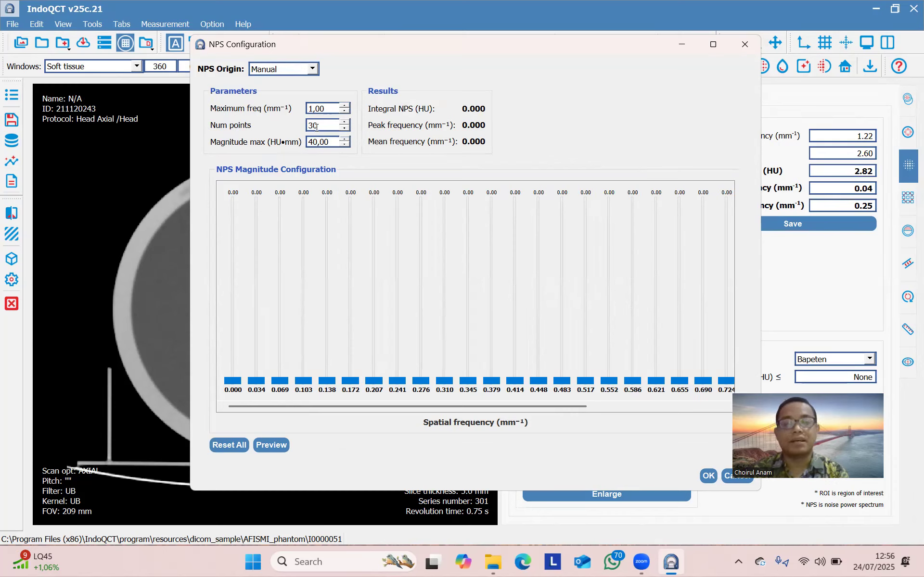
# Configure the manual NPS with 20 points, a maximum magnitude of 999 HU·mm and a magnitude of 0.10 at 0.211 mm⁻¹
pyautogui.scroll(-1, 315, 125)
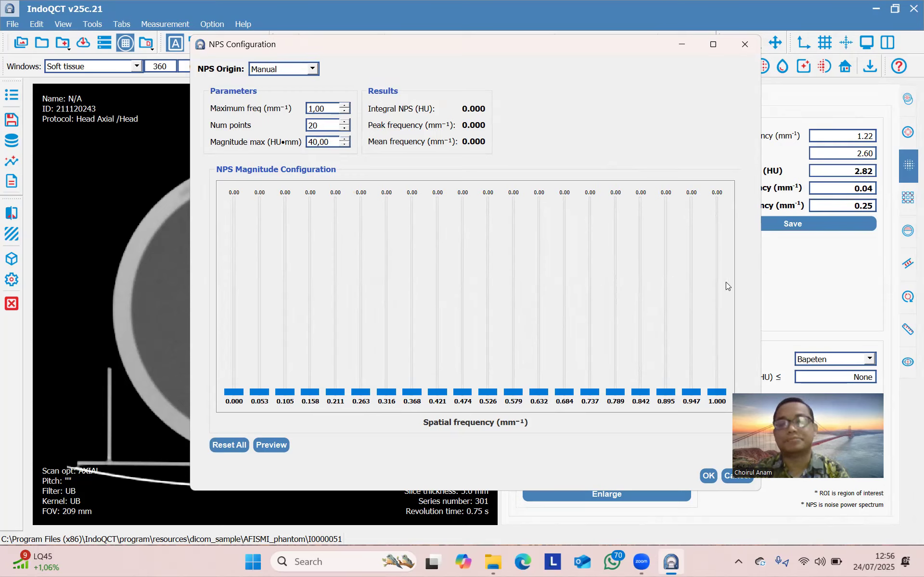
pyautogui.doubleClick(315, 144)
pyautogui.write('1000')
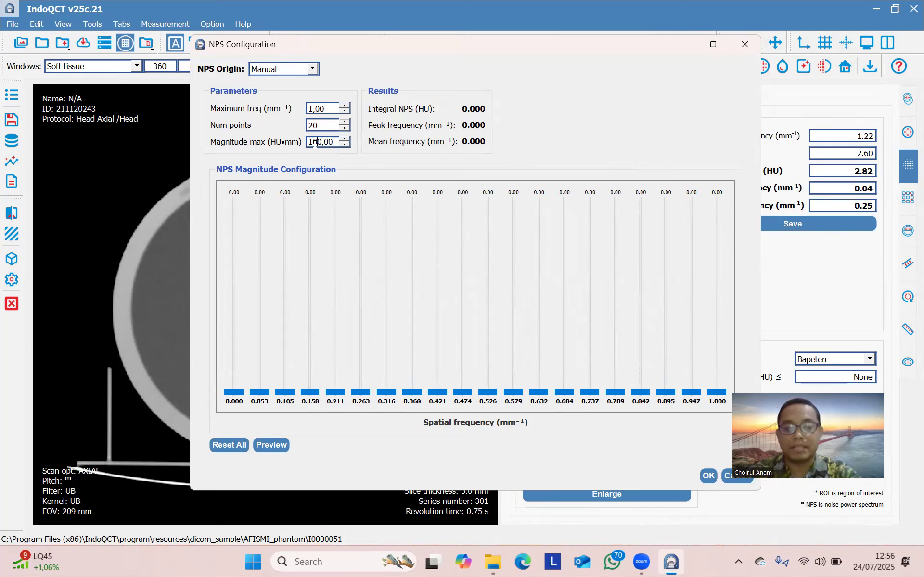
pyautogui.click(346, 145)
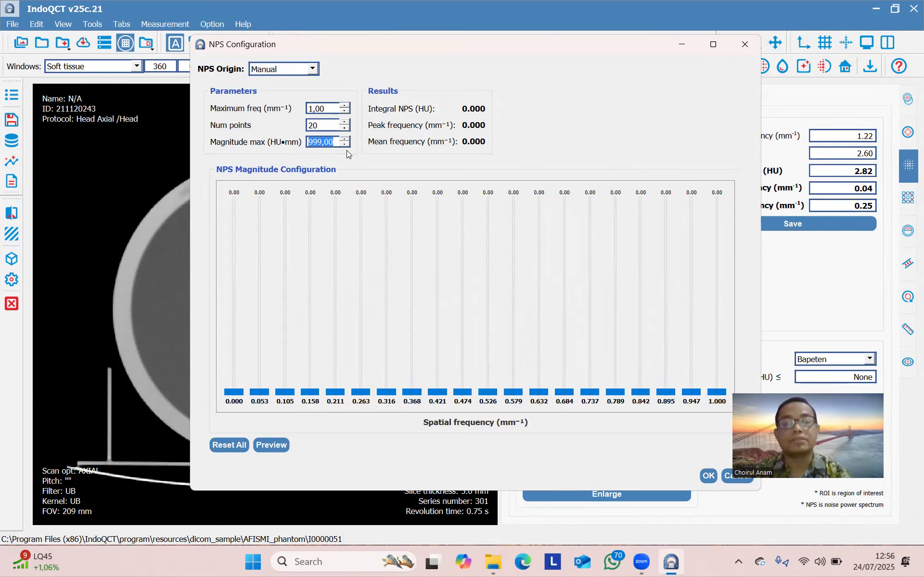
pyautogui.click(328, 205)
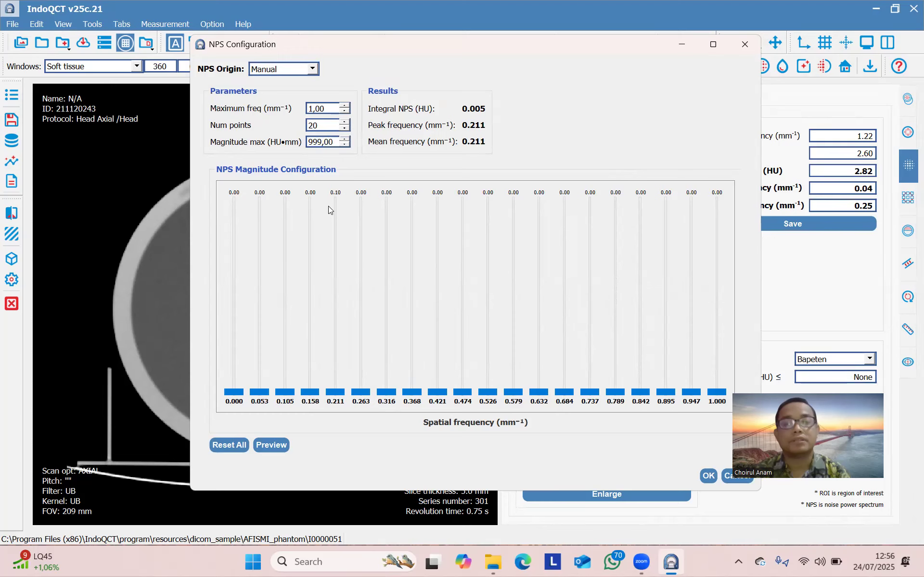
# Set the manual NPS maximum magnitude to 100 HU·mm
pyautogui.click(322, 145)
pyautogui.press('BackSpace')
pyautogui.press('BackSpace')
pyautogui.press('BackSpace')
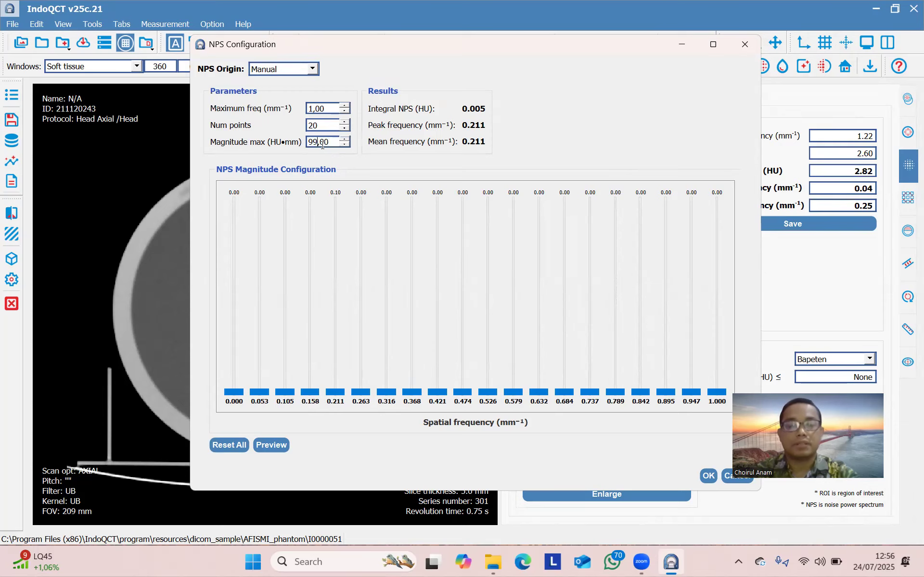
pyautogui.write('100')
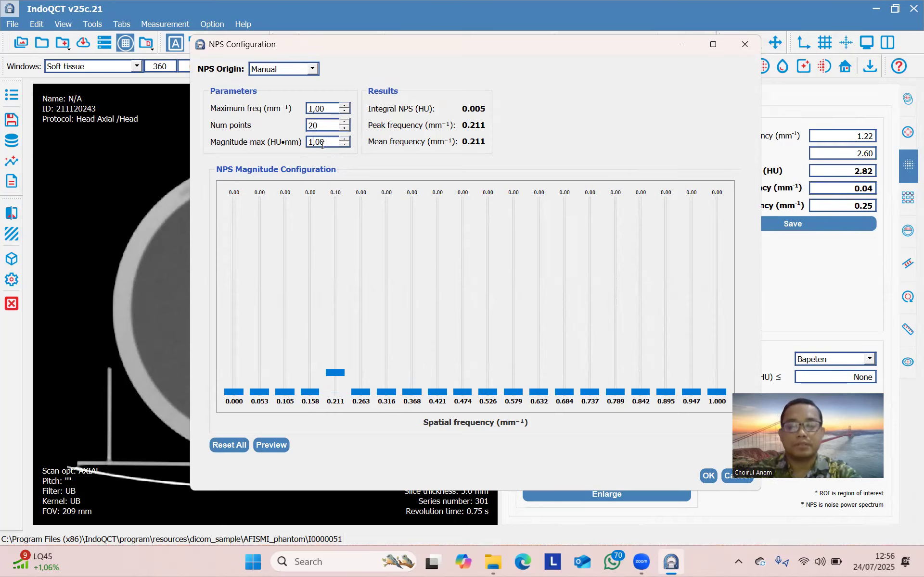
# Set the manual NPS maximum magnitude to 10 HU·mm and raise the magnitude at all 20 spatial frequencies to 10.00
pyautogui.click(263, 258)
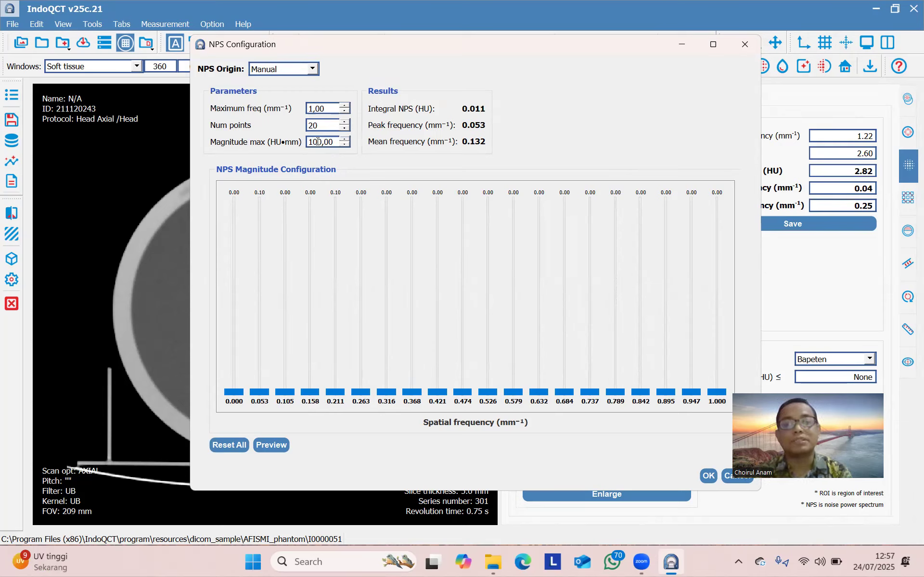
pyautogui.press('BackSpace')
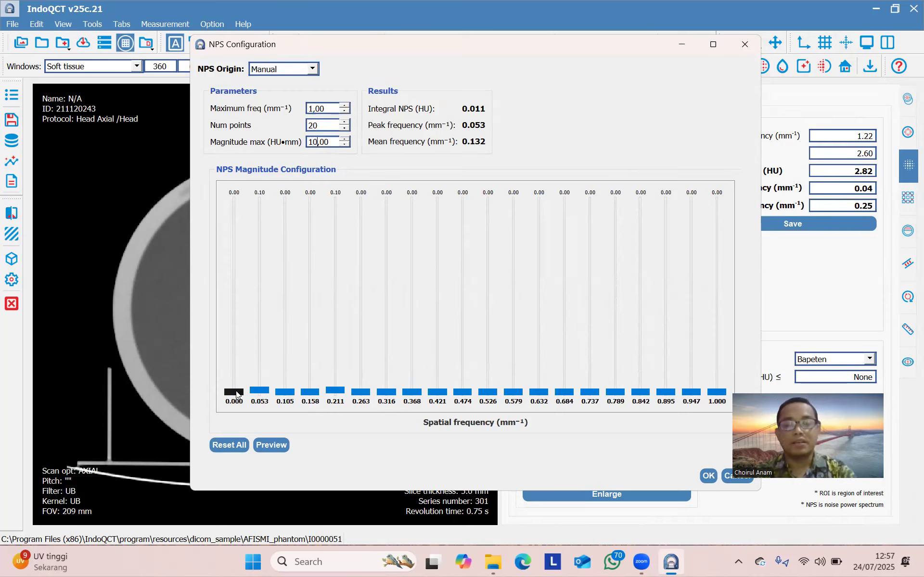
pyautogui.moveTo(236, 390); pyautogui.dragTo(220, 202)
pyautogui.moveTo(262, 387); pyautogui.dragTo(245, 196)
pyautogui.moveTo(294, 391); pyautogui.dragTo(255, 201)
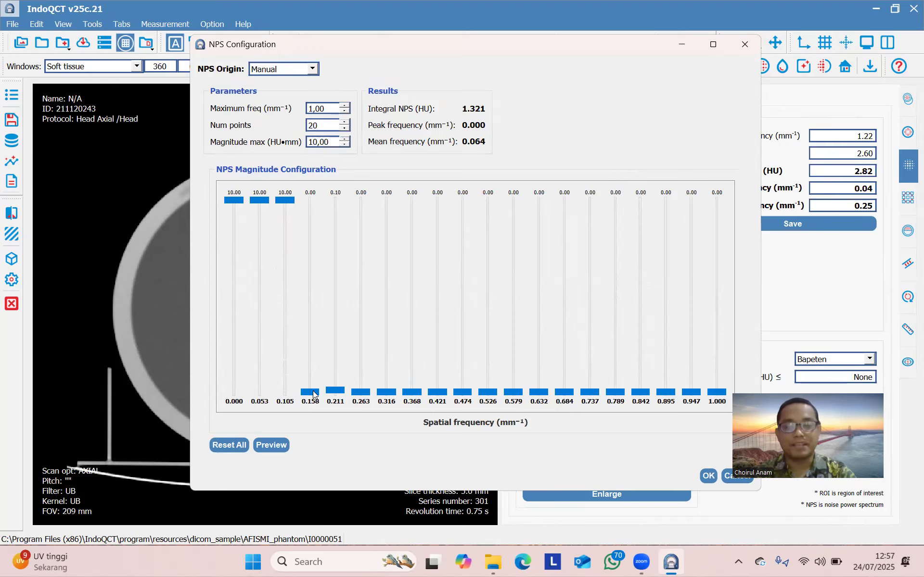
pyautogui.moveTo(313, 391); pyautogui.dragTo(294, 190)
pyautogui.moveTo(336, 389); pyautogui.dragTo(336, 194)
pyautogui.moveTo(366, 393); pyautogui.dragTo(349, 196)
pyautogui.moveTo(388, 393); pyautogui.dragTo(380, 197)
pyautogui.moveTo(414, 394); pyautogui.dragTo(399, 192)
pyautogui.moveTo(441, 394); pyautogui.dragTo(432, 173)
pyautogui.moveTo(466, 394); pyautogui.dragTo(456, 192)
pyautogui.moveTo(490, 395); pyautogui.dragTo(487, 194)
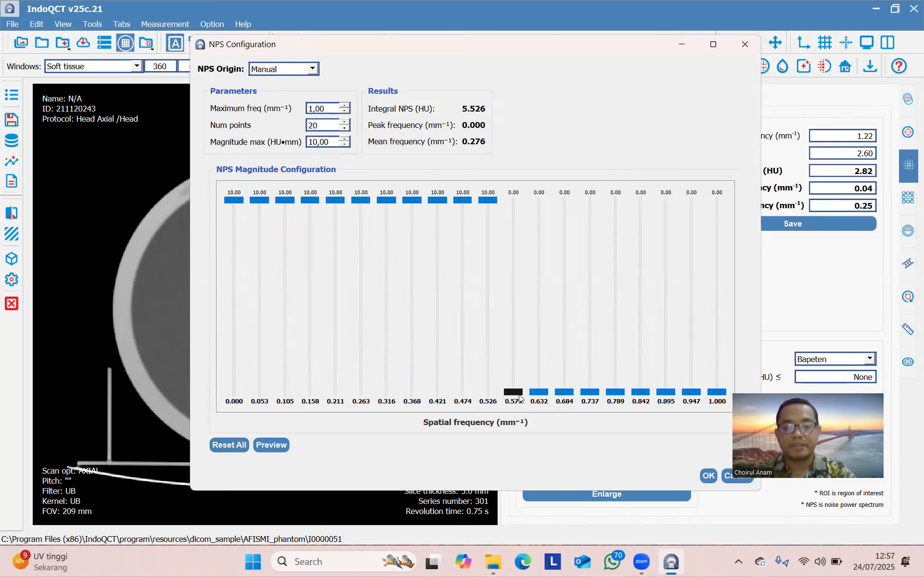
pyautogui.moveTo(515, 393); pyautogui.dragTo(508, 194)
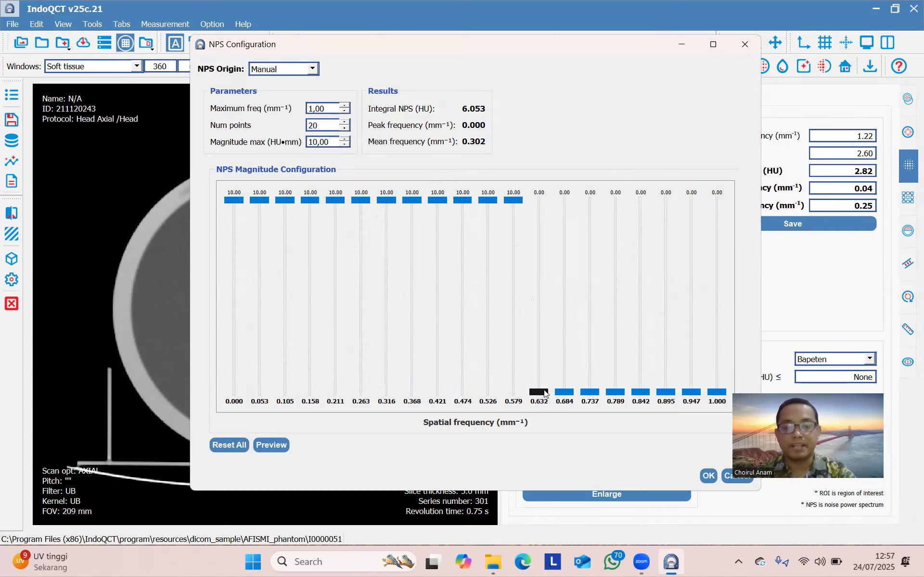
pyautogui.moveTo(544, 394); pyautogui.dragTo(539, 195)
pyautogui.moveTo(564, 392); pyautogui.dragTo(564, 198)
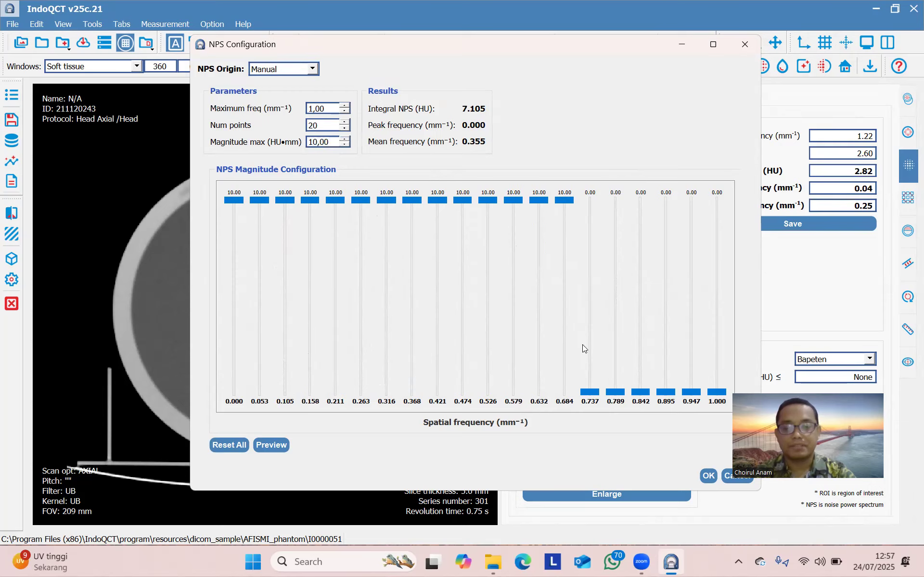
pyautogui.moveTo(590, 391); pyautogui.dragTo(582, 174)
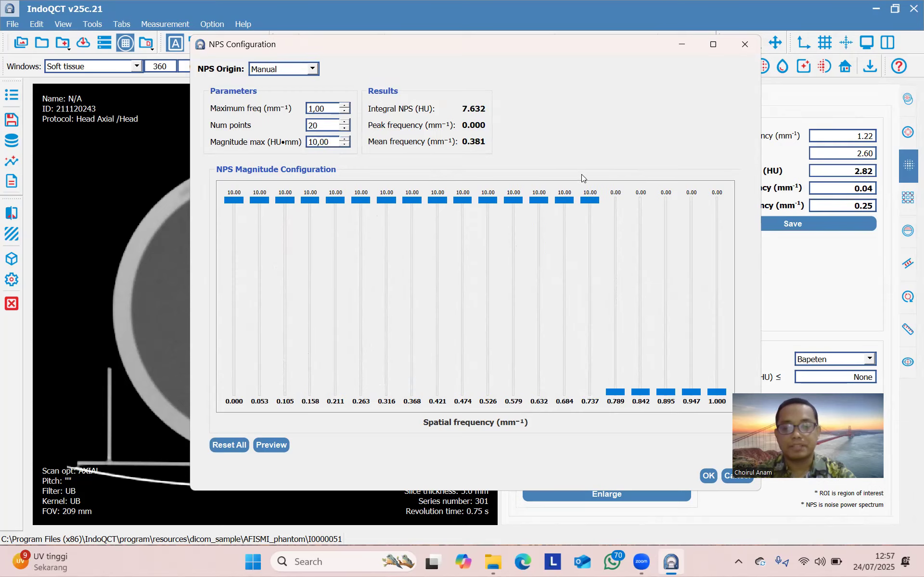
pyautogui.moveTo(616, 392); pyautogui.dragTo(604, 179)
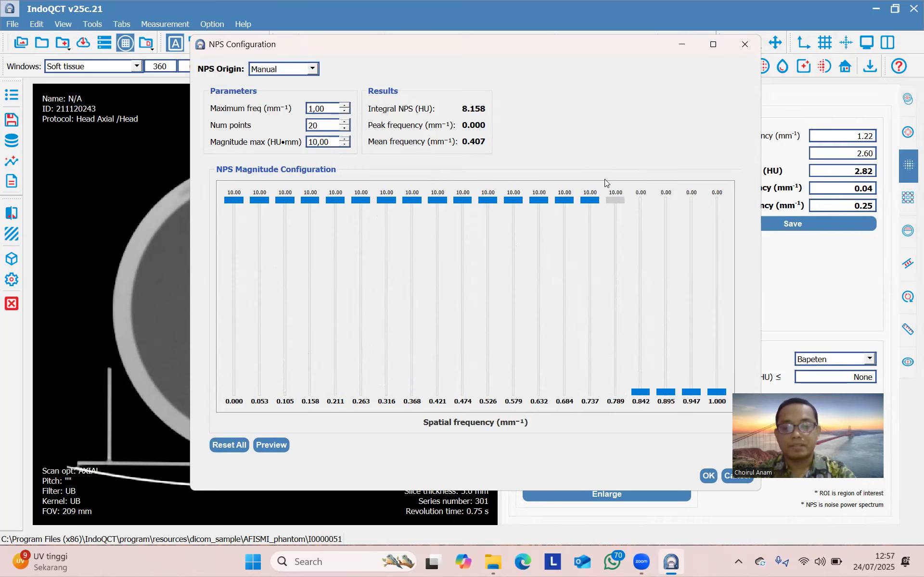
pyautogui.moveTo(645, 396); pyautogui.dragTo(628, 189)
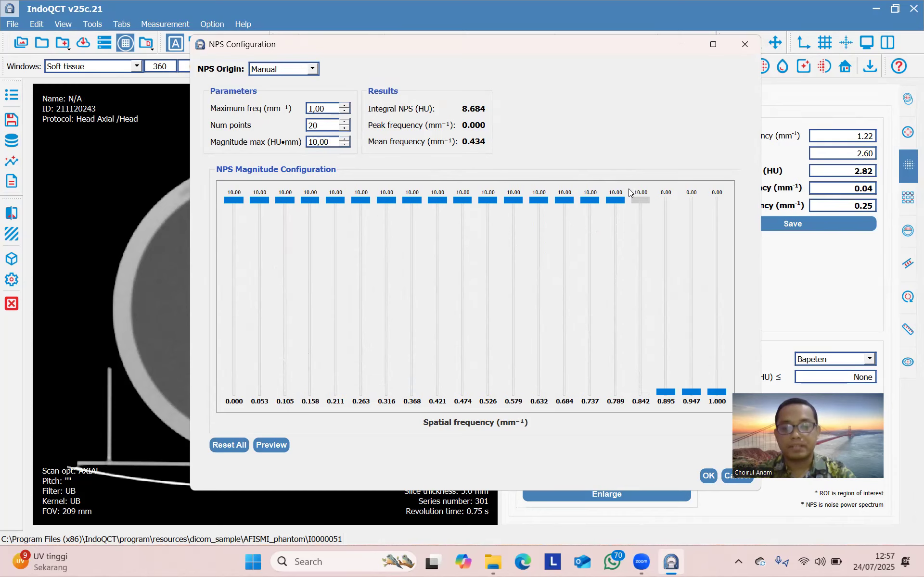
pyautogui.moveTo(668, 388); pyautogui.dragTo(688, 184)
pyautogui.moveTo(720, 392); pyautogui.dragTo(712, 182)
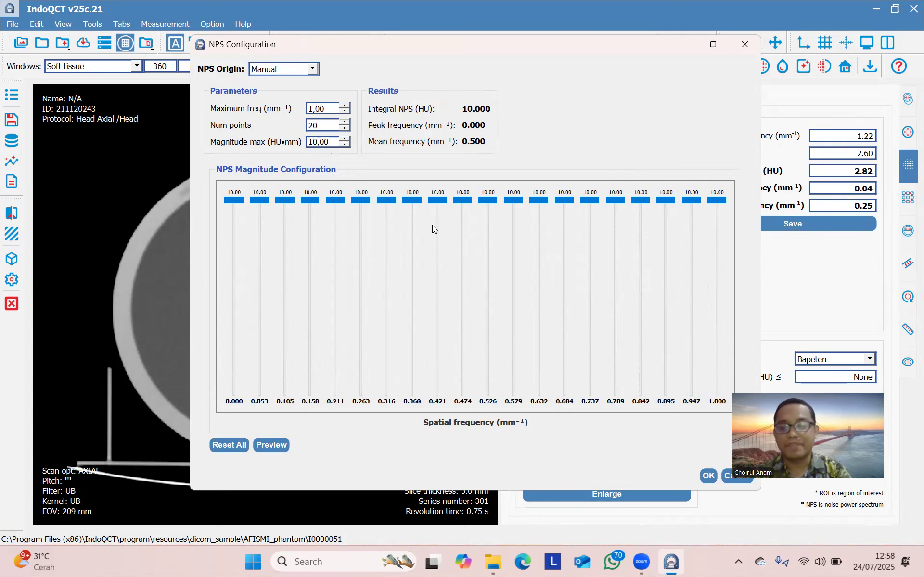
# Accept the flat manual NPS, generate the homogeneous computational phantom and calculate its NPS
pyautogui.click(708, 477)
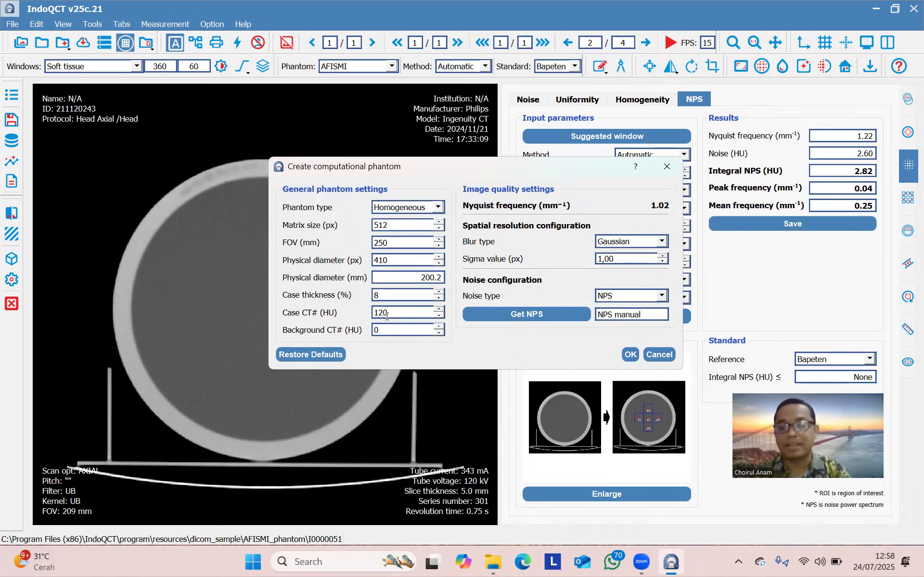
pyautogui.click(629, 355)
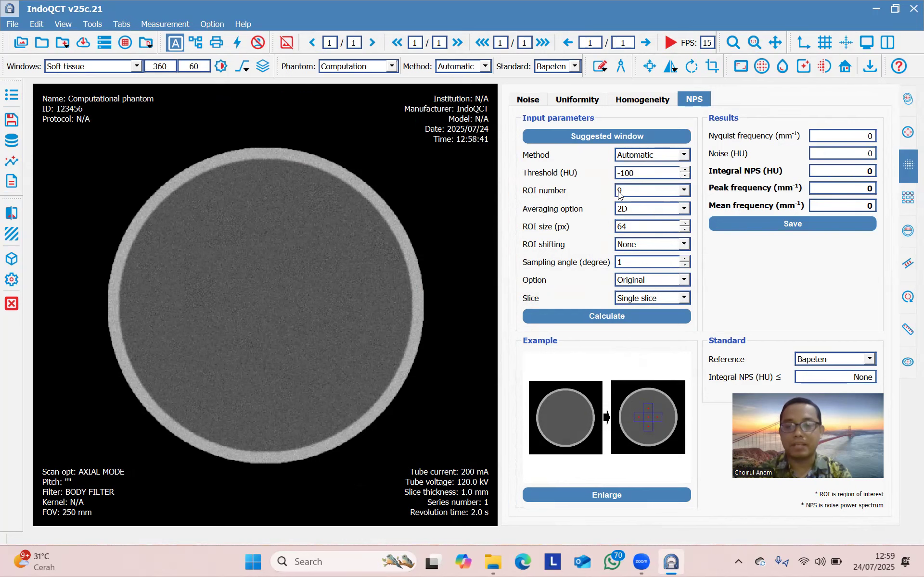
pyautogui.click(609, 317)
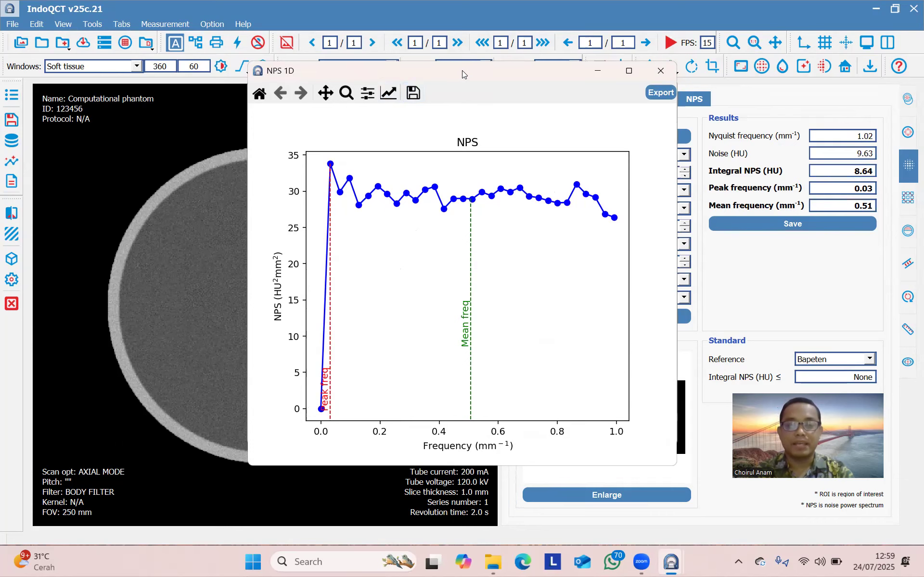
# Examine the flat-NPS phantom's 1D NPS curve, averaged 2D NPS map and ROI placement, and close the result figures
pyautogui.moveTo(461, 70); pyautogui.dragTo(743, 103)
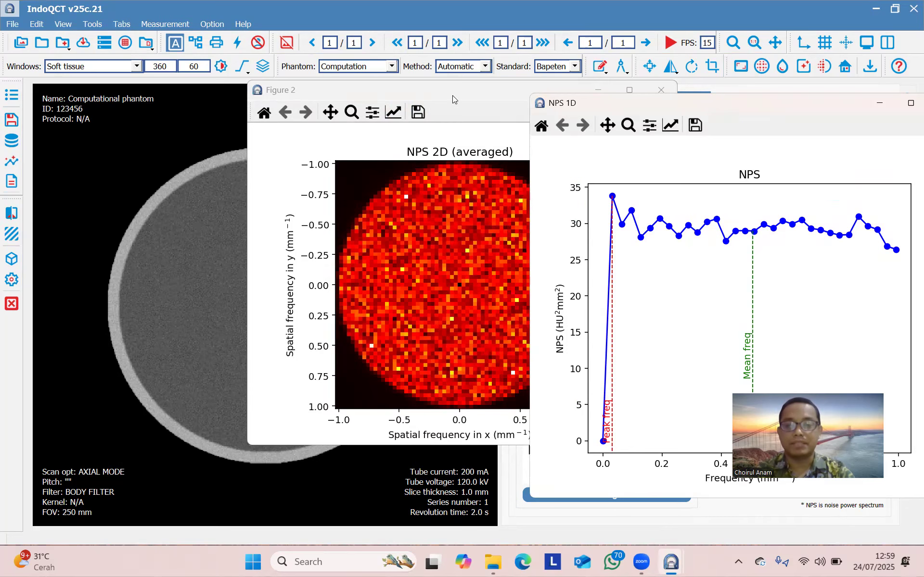
pyautogui.click(594, 84)
pyautogui.click(661, 90)
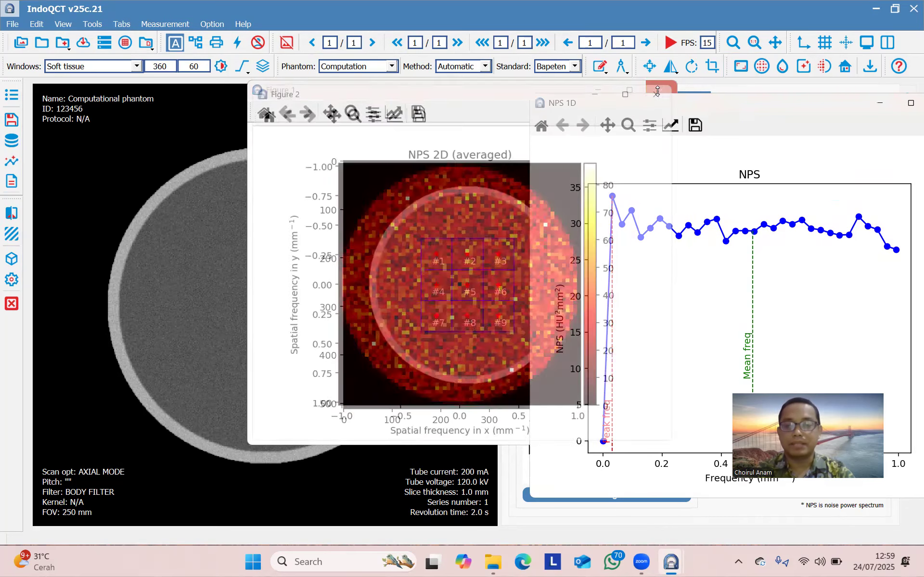
pyautogui.click(496, 102)
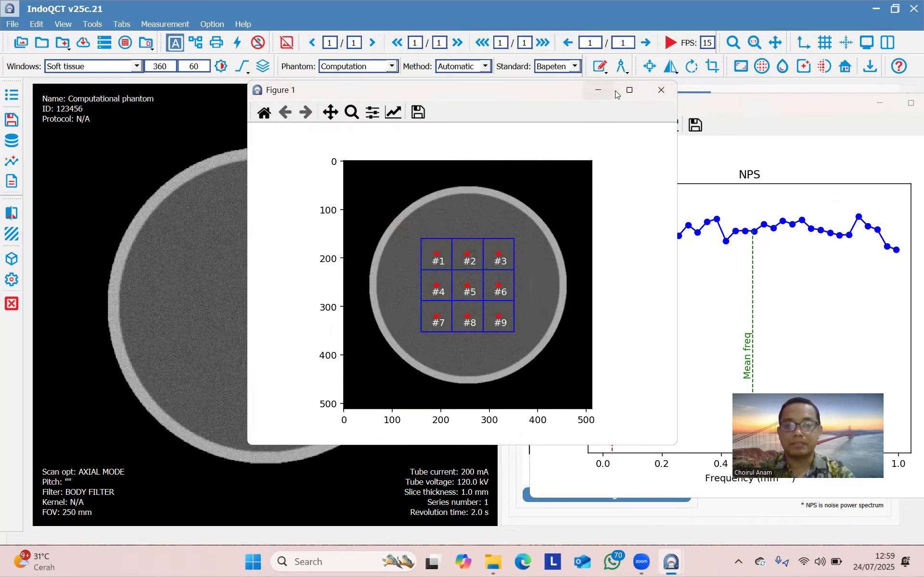
pyautogui.click(660, 91)
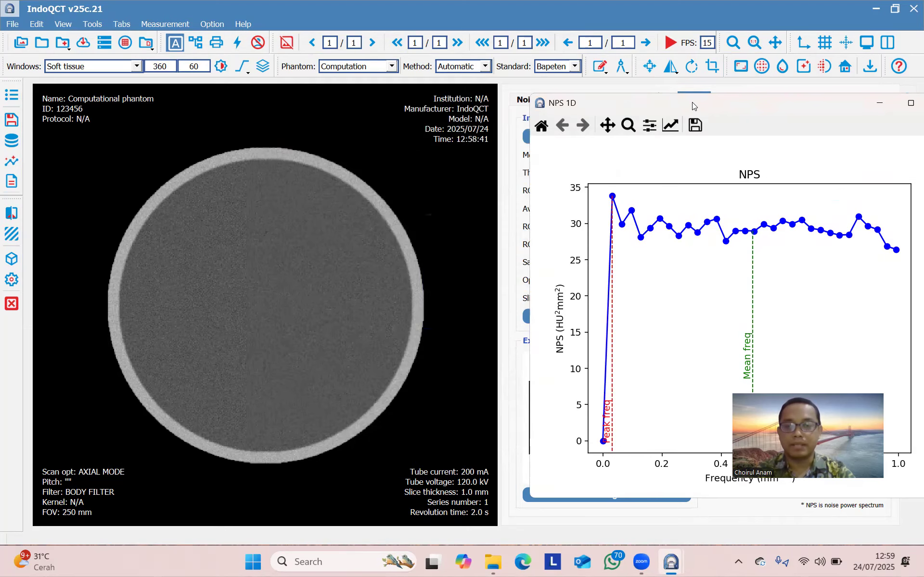
pyautogui.moveTo(692, 101); pyautogui.dragTo(609, 83)
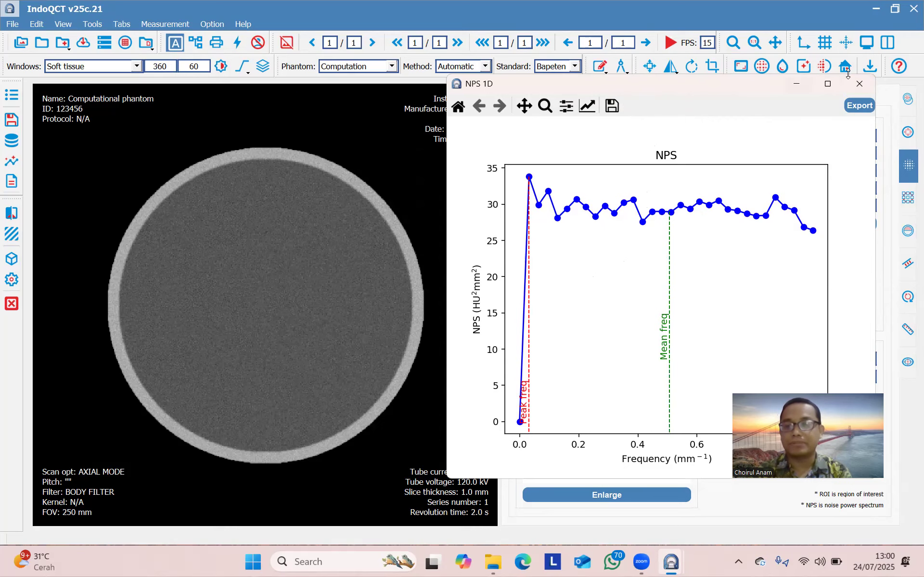
pyautogui.click(859, 86)
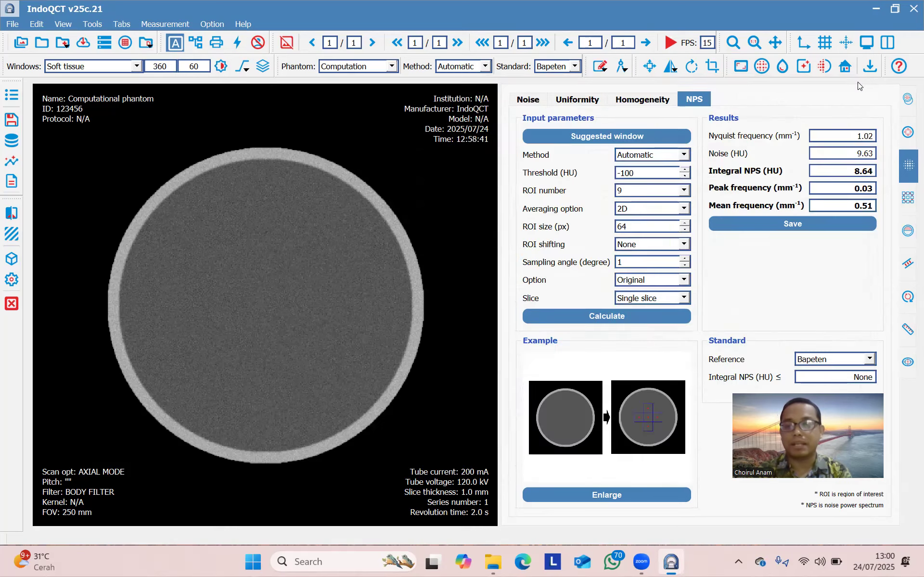
# Start another computational phantom, open its NPS configuration and set the maximum magnitude to 100 HU·mm
pyautogui.click(125, 43)
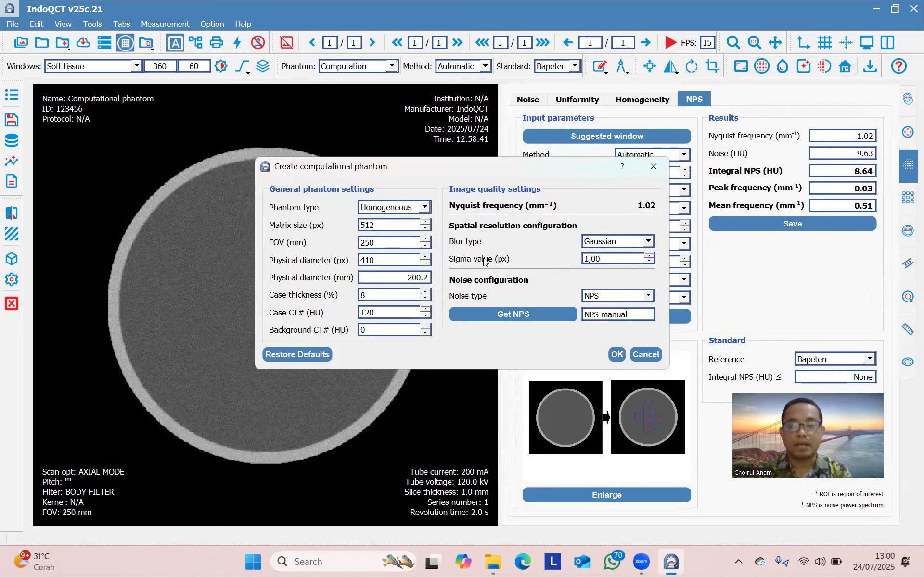
pyautogui.click(528, 315)
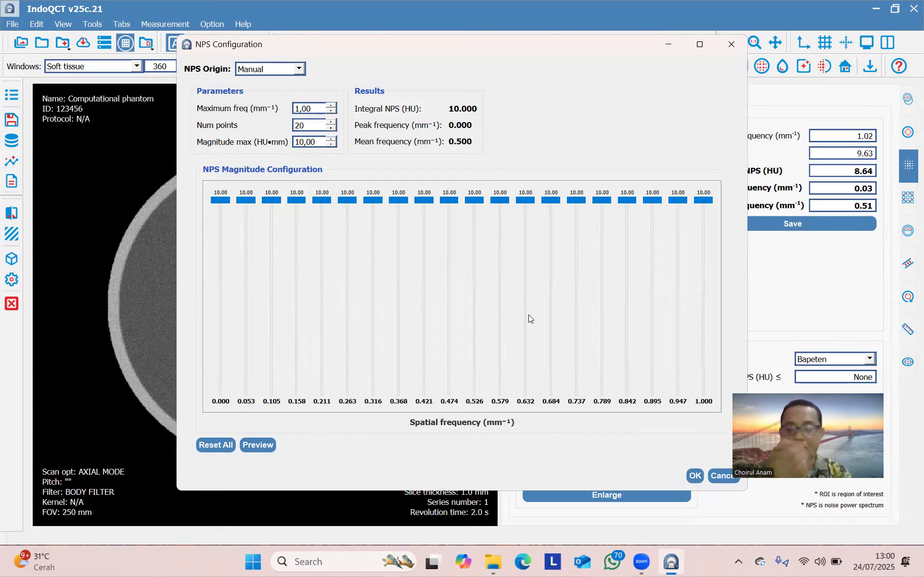
pyautogui.click(299, 142)
pyautogui.write('0')
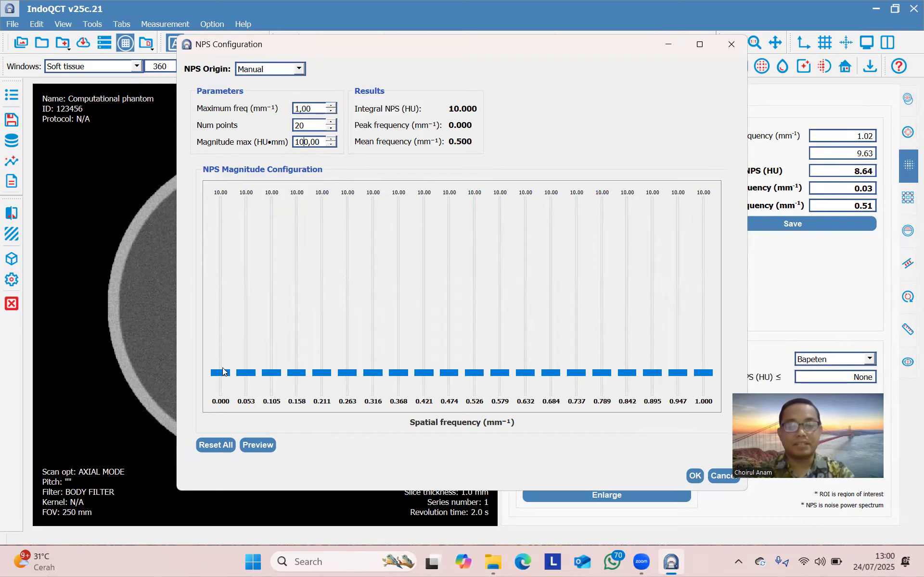
# Set the NPS magnitude to 100.00 at 0.053 mm⁻¹, 0.35 at 0.000 mm⁻¹ and 0.00 at all other frequencies
pyautogui.moveTo(225, 379); pyautogui.dragTo(455, 409)
pyautogui.moveTo(479, 376); pyautogui.dragTo(707, 401)
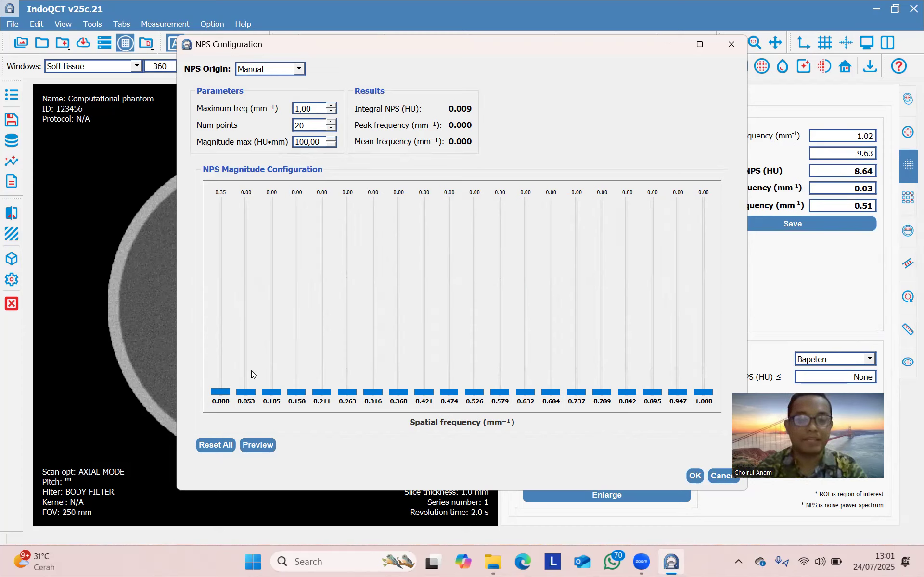
pyautogui.moveTo(244, 394); pyautogui.dragTo(248, 195)
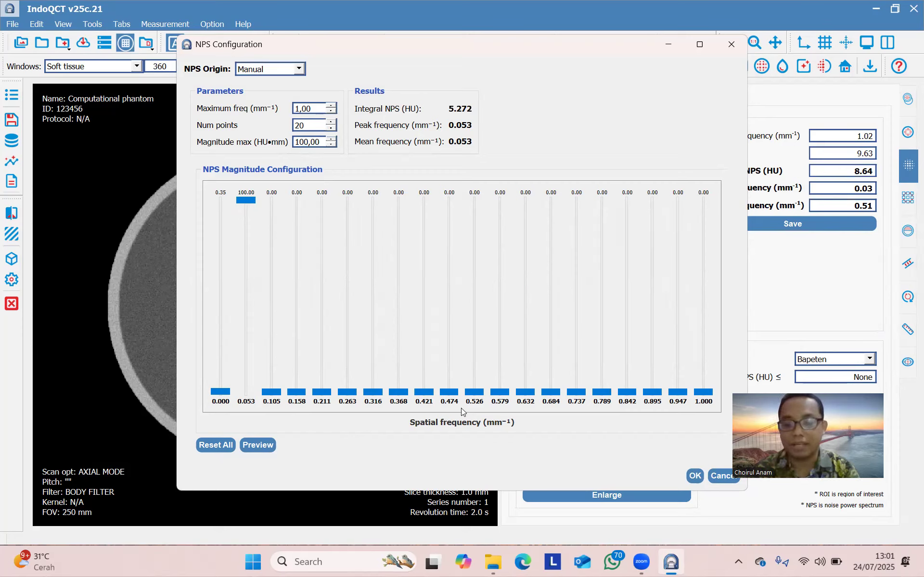
# Accept the single-peak manual NPS, generate the homogeneous phantom and calculate its NPS
pyautogui.click(693, 476)
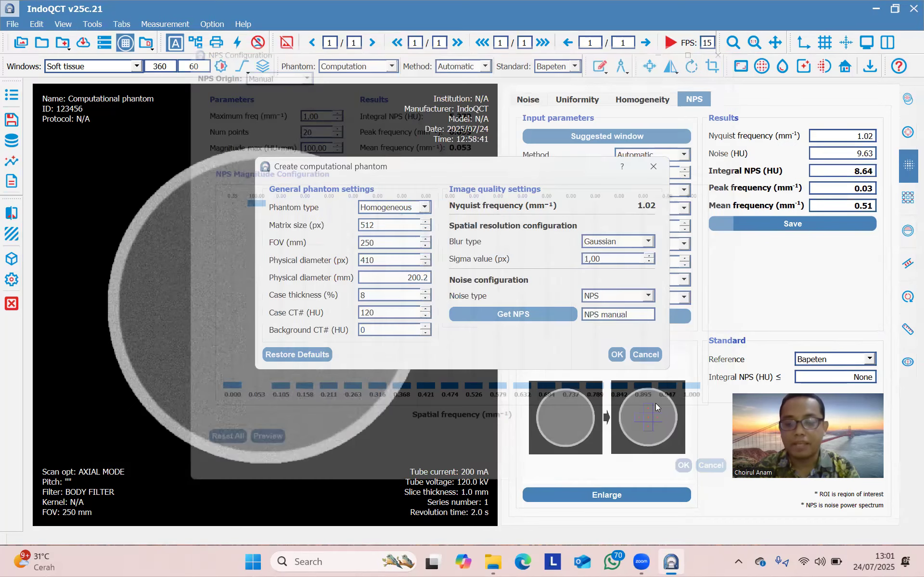
pyautogui.click(617, 355)
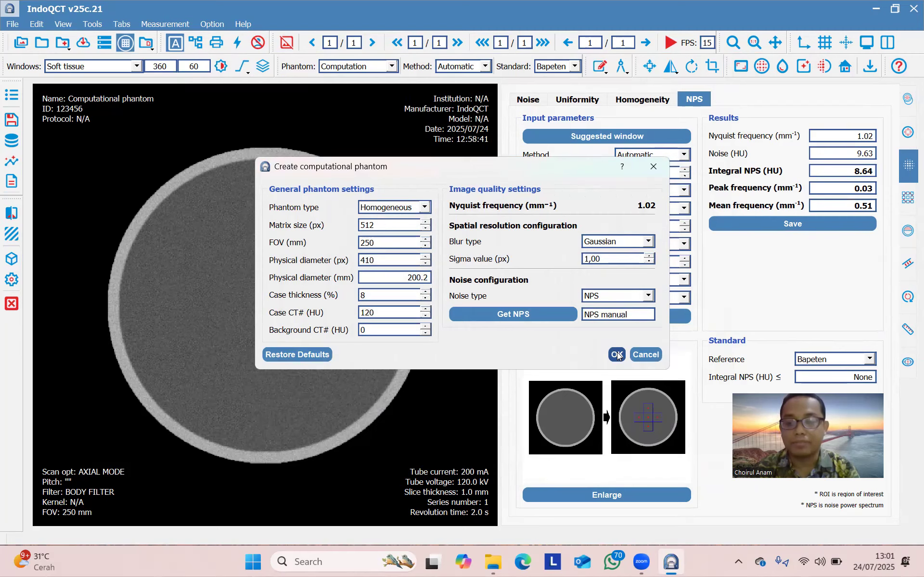
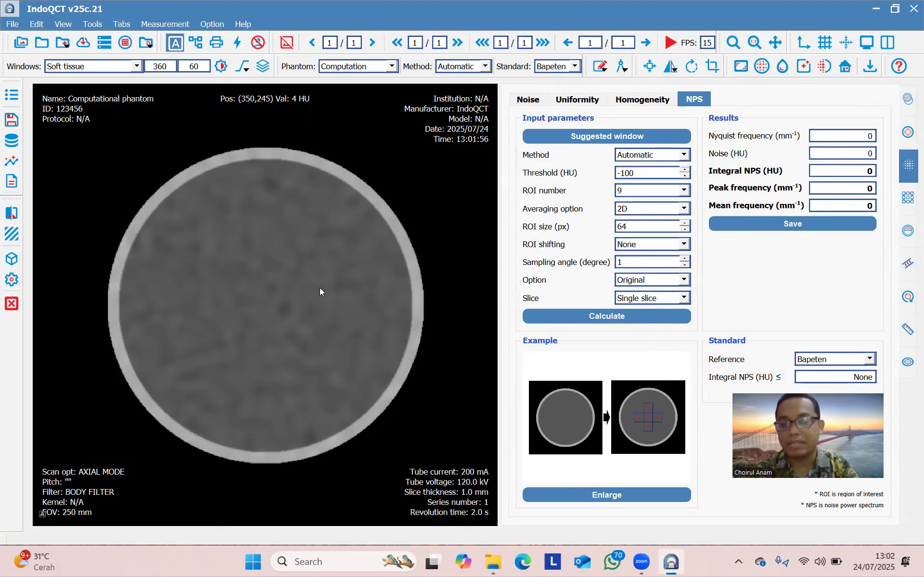
pyautogui.click(609, 316)
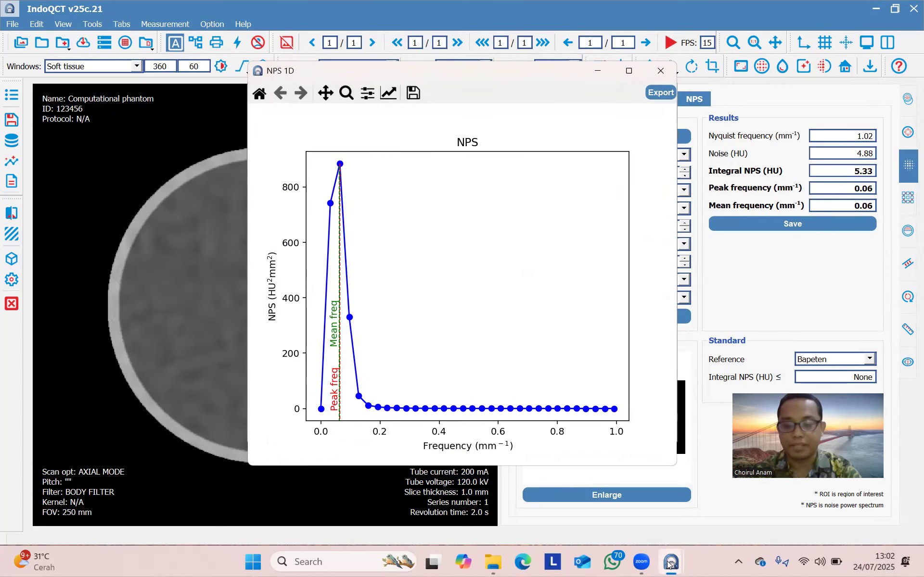
# Examine the single-peak phantom's 1D NPS curve, ROI placement and averaged 2D NPS map, and close the figures
pyautogui.moveTo(670, 562)
pyautogui.click(629, 483)
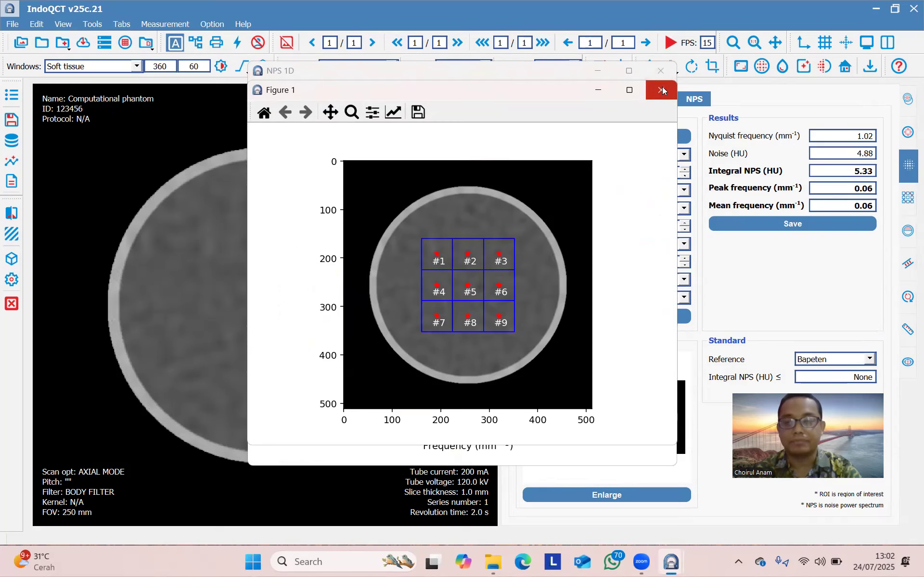
pyautogui.click(660, 70)
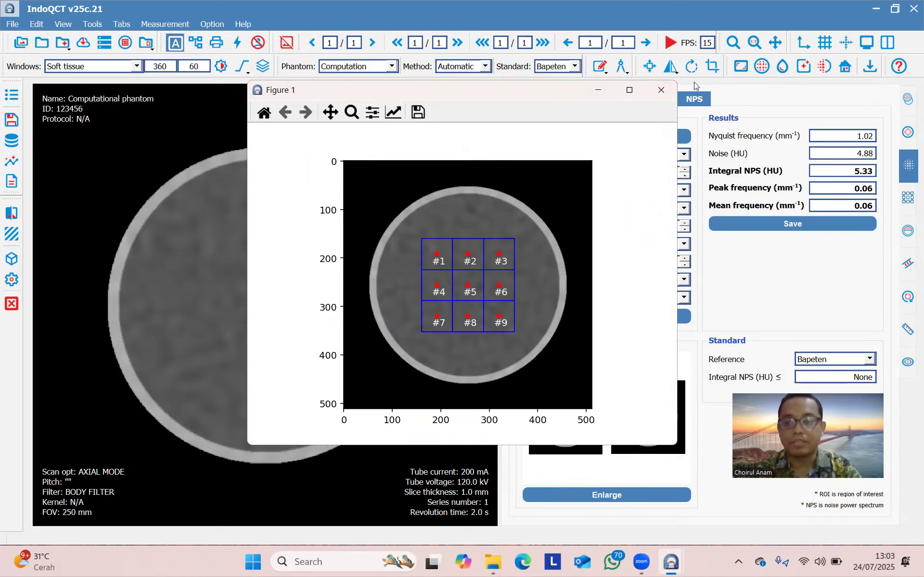
pyautogui.click(662, 91)
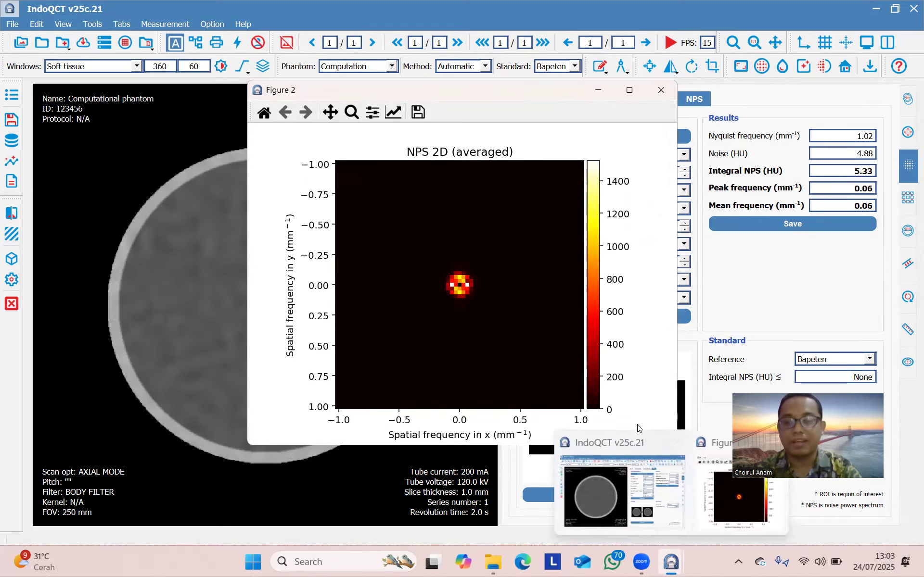
pyautogui.click(660, 93)
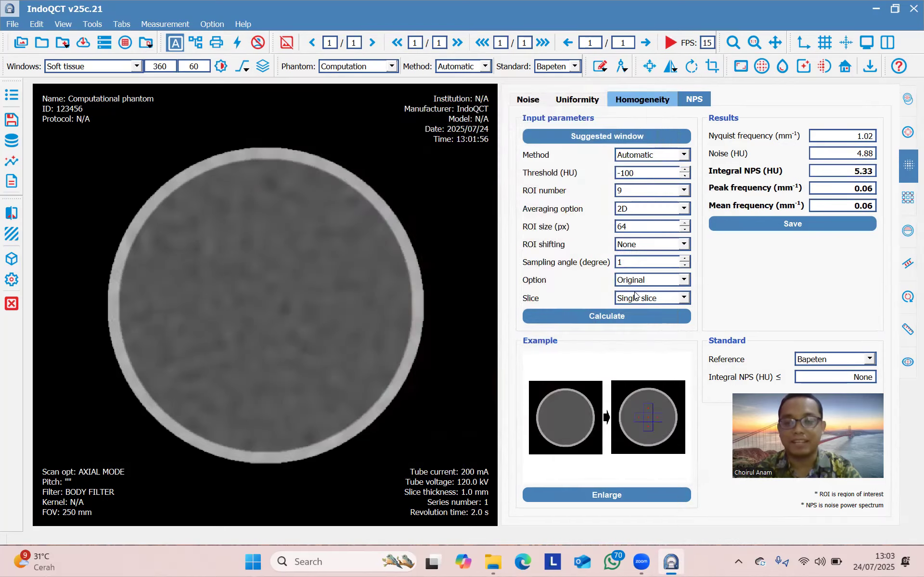
# Recalculate the low-frequency single-peak phantom's NPS, review the 1D, averaged 2D and ROI placement figures, and close the ROI figure
pyautogui.click(615, 317)
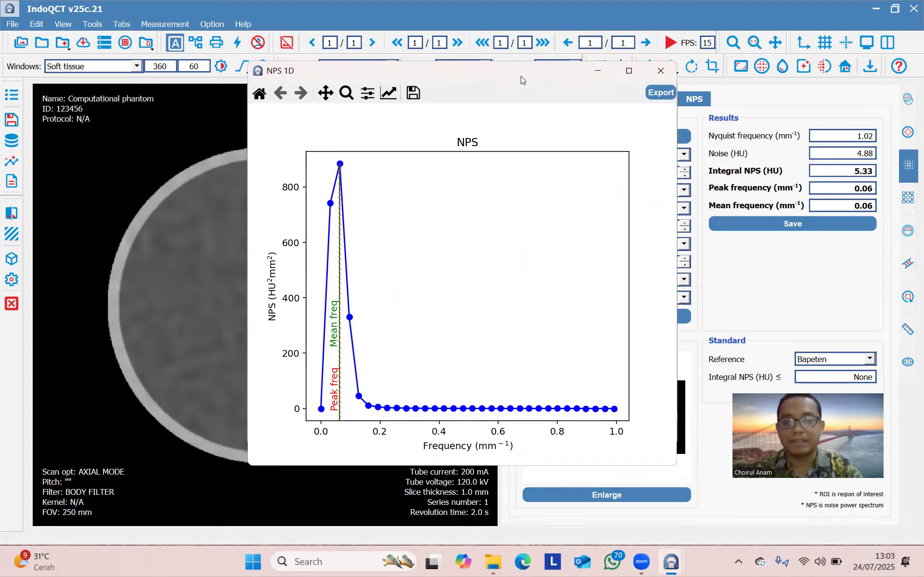
pyautogui.moveTo(521, 76); pyautogui.dragTo(816, 64)
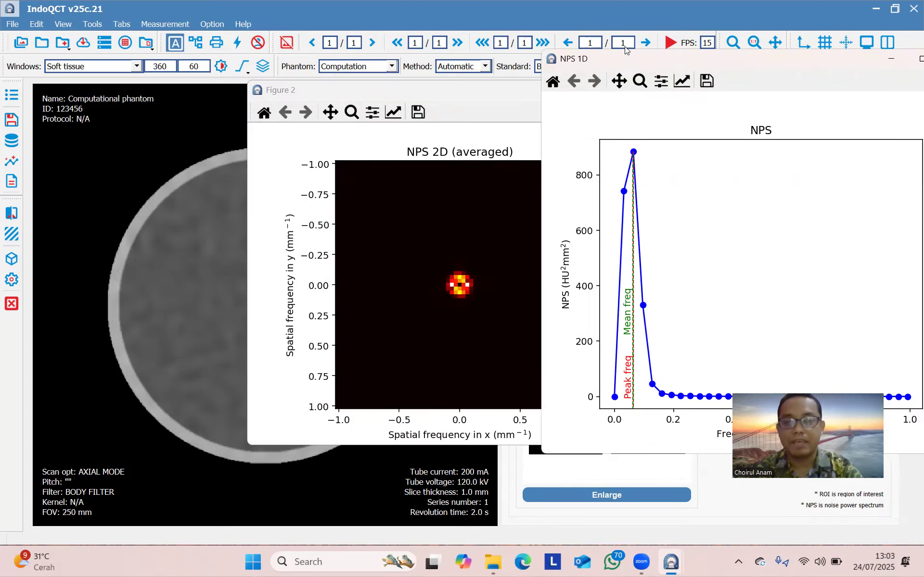
pyautogui.click(481, 98)
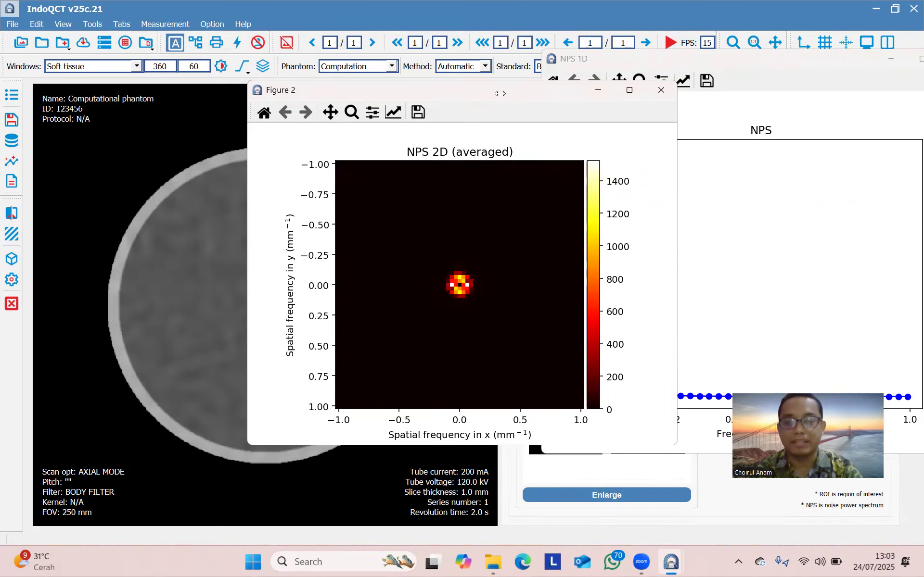
pyautogui.moveTo(500, 93); pyautogui.dragTo(640, 121)
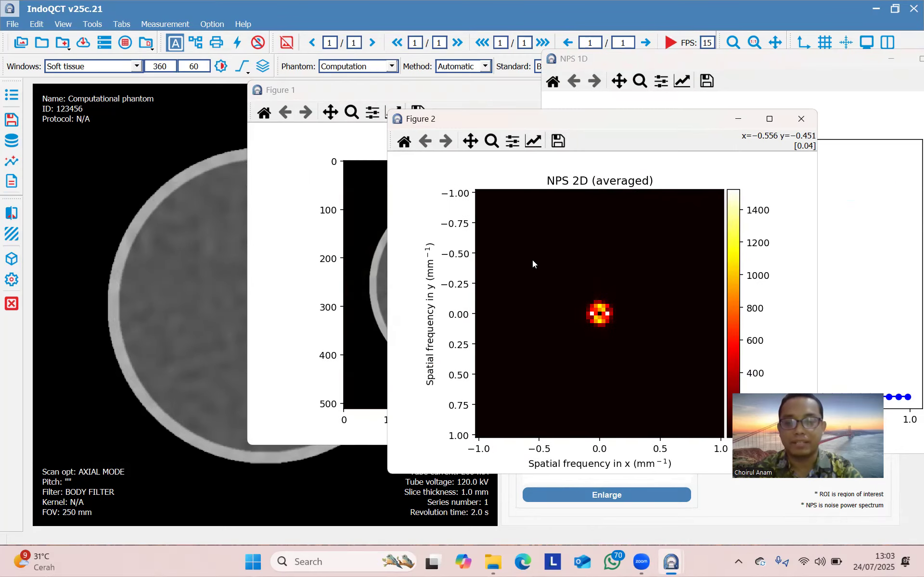
pyautogui.click(300, 141)
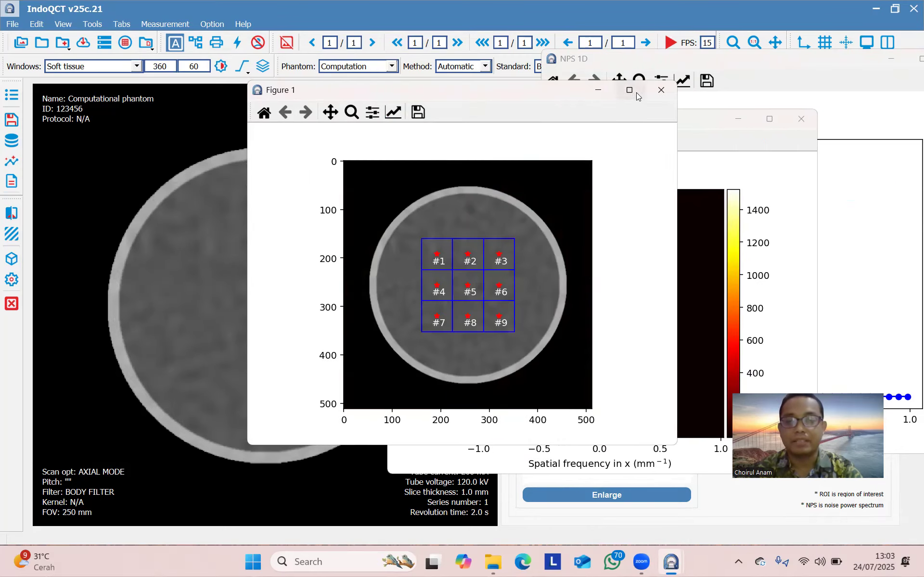
pyautogui.click(660, 89)
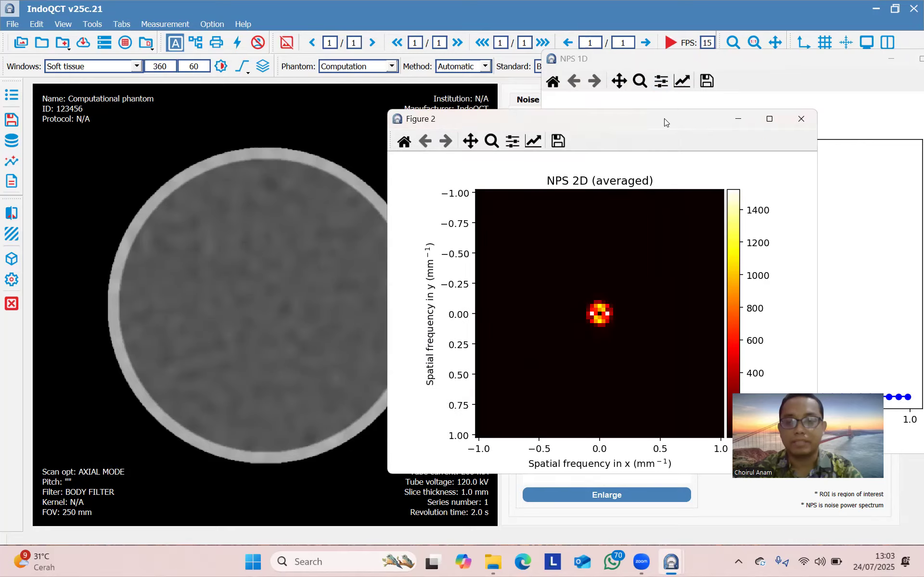
# Examine the averaged 2D NPS map and the 1D NPS curve near its low-frequency peak, and return to the phantom image
pyautogui.moveTo(660, 119); pyautogui.dragTo(559, 75)
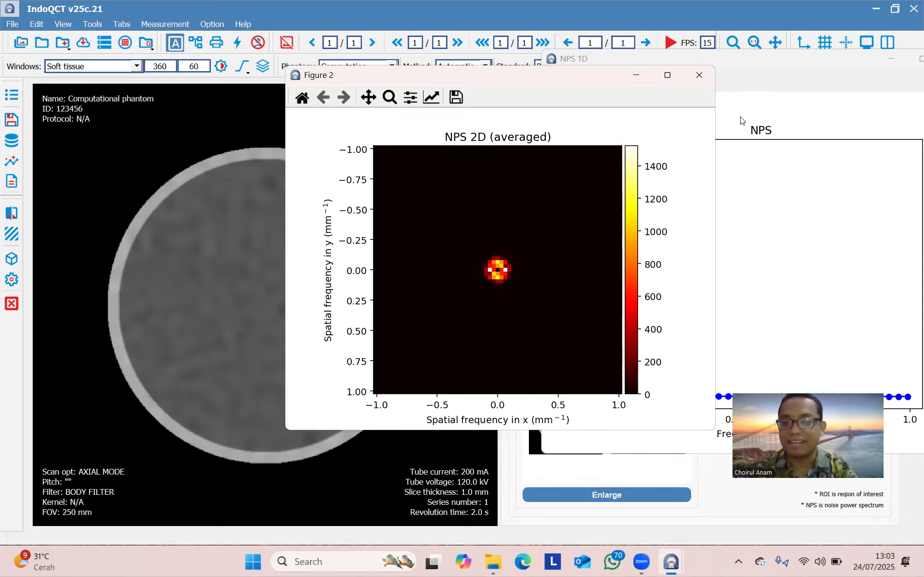
pyautogui.click(789, 109)
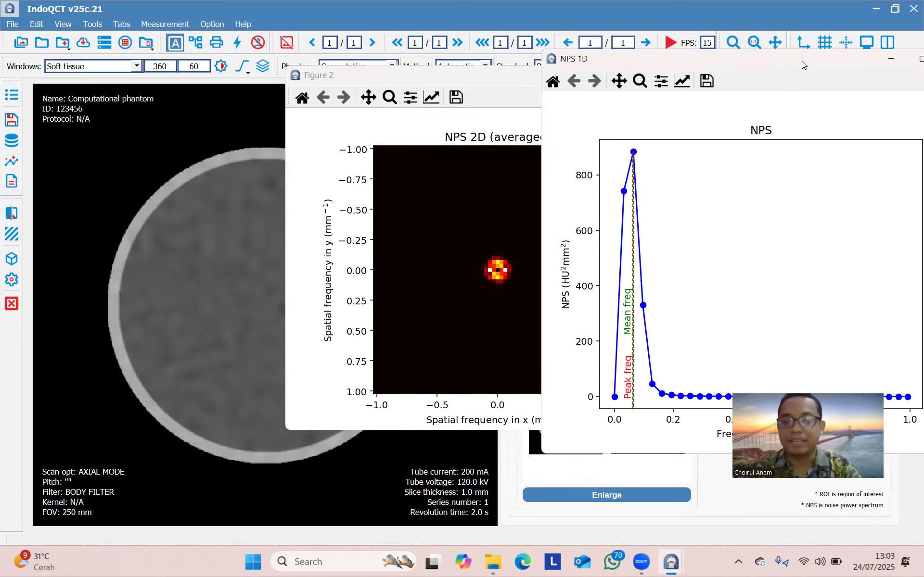
pyautogui.moveTo(802, 61); pyautogui.dragTo(693, 46)
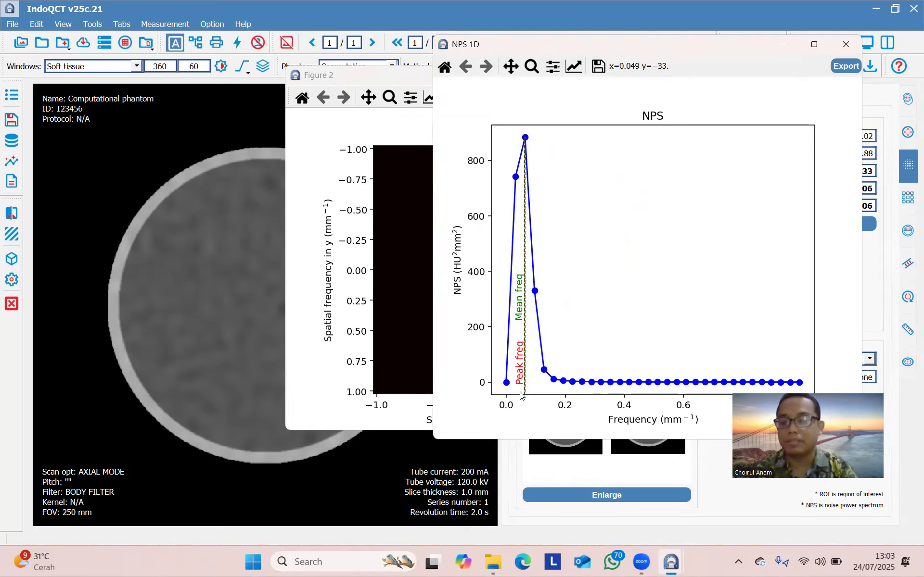
pyautogui.click(223, 308)
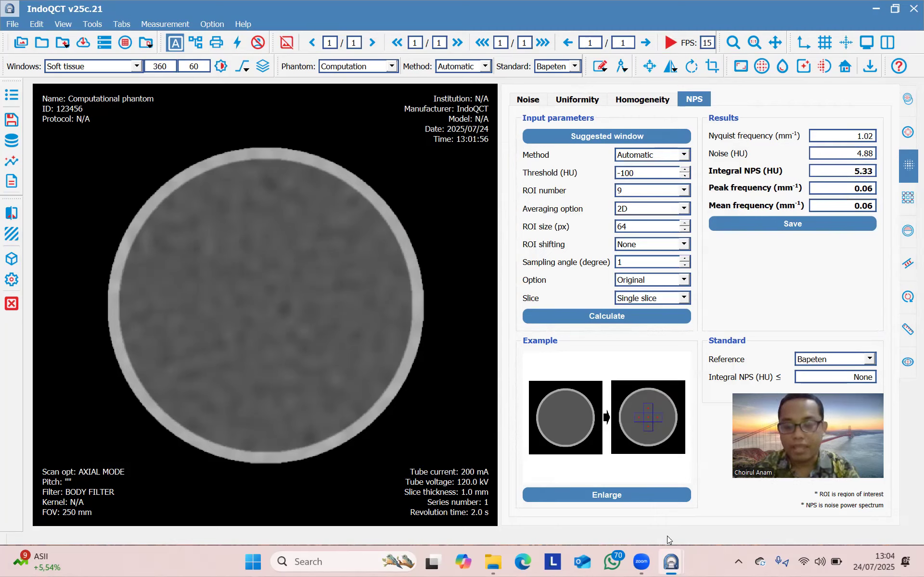
# Start another computational phantom and, in its manual NPS, set the magnitude to 0.00 at 0.053 mm⁻¹ and 100.00 at 0.842 mm⁻¹
pyautogui.moveTo(672, 562)
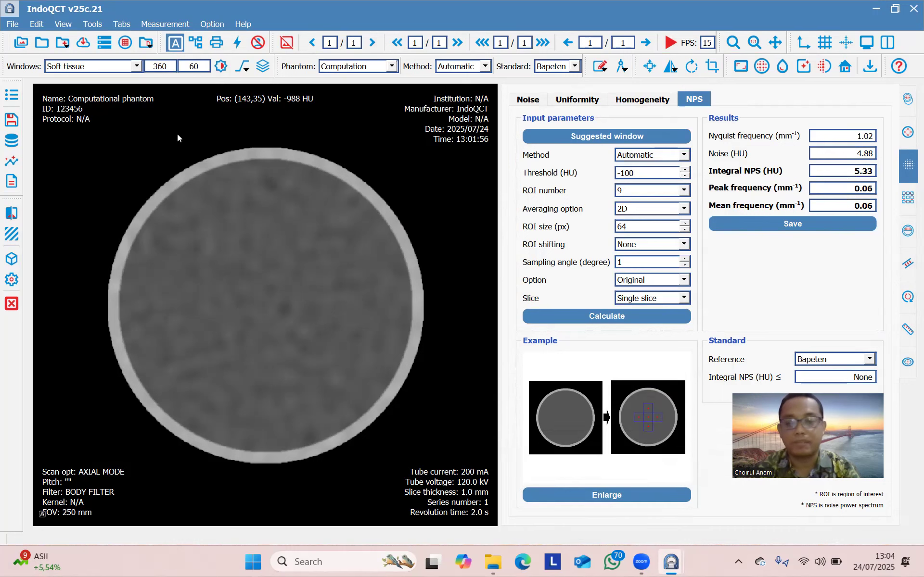
pyautogui.click(125, 43)
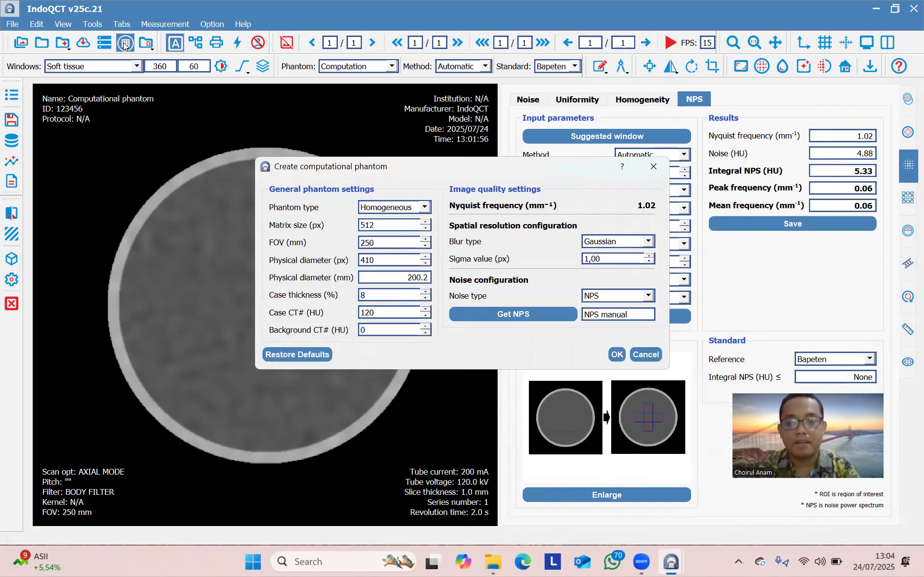
pyautogui.click(527, 315)
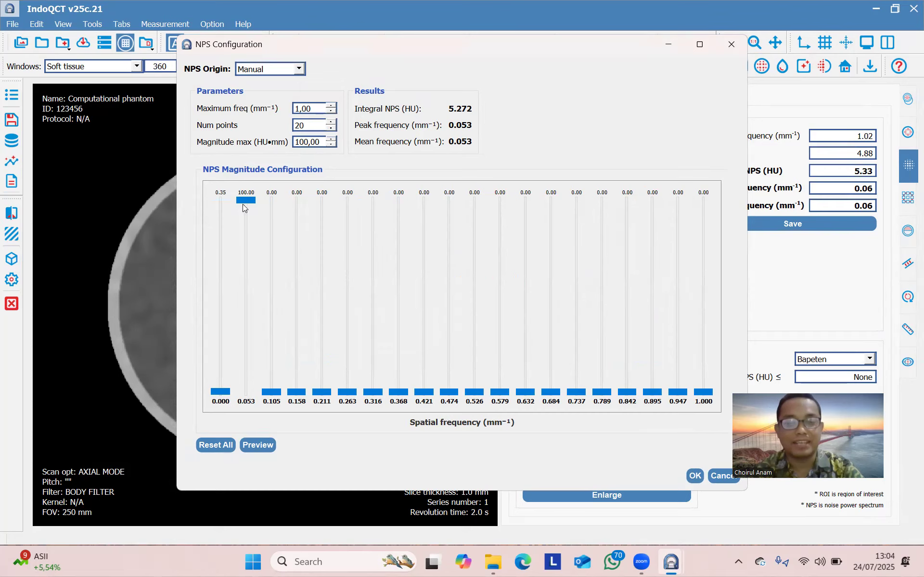
pyautogui.moveTo(242, 201); pyautogui.dragTo(265, 396)
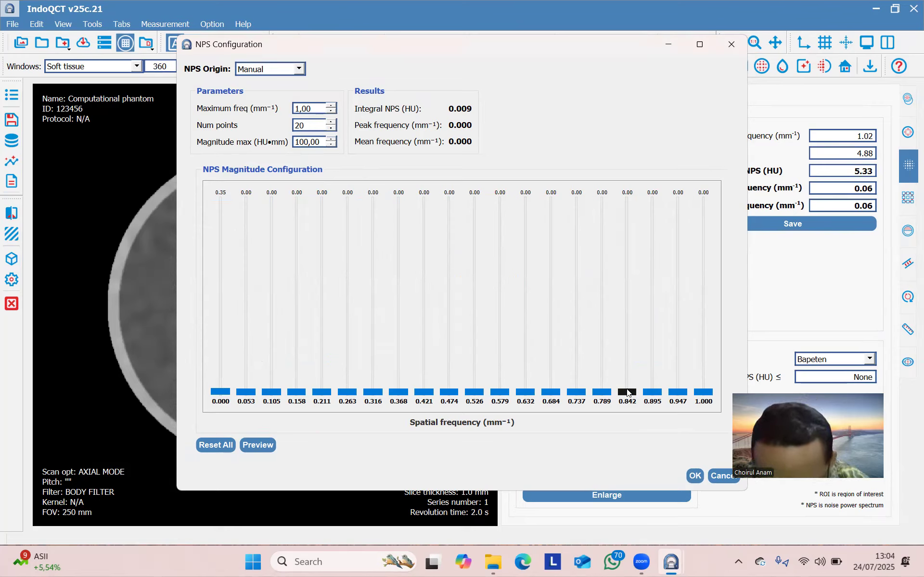
pyautogui.moveTo(627, 392); pyautogui.dragTo(619, 197)
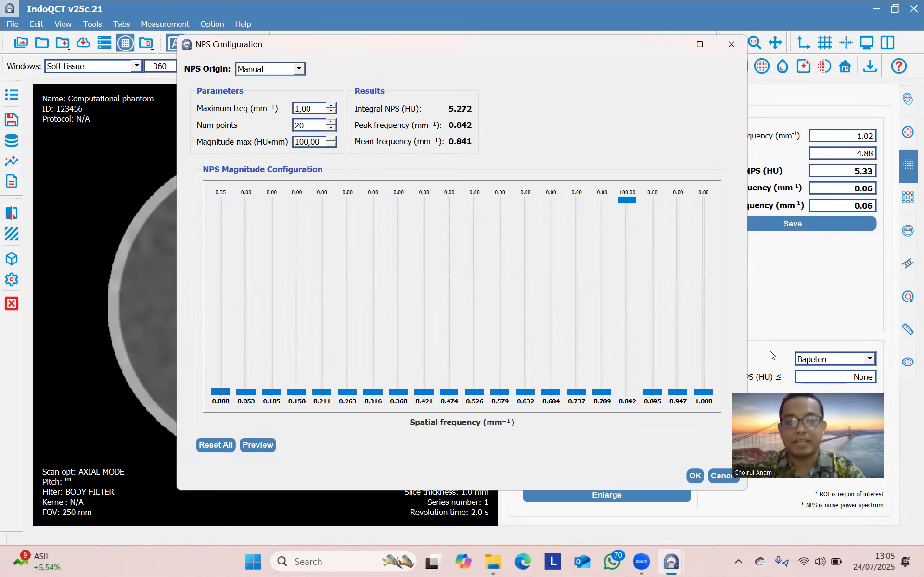
# Accept the high-frequency single-peak NPS, generate the homogeneous phantom and calculate its NPS
pyautogui.click(694, 475)
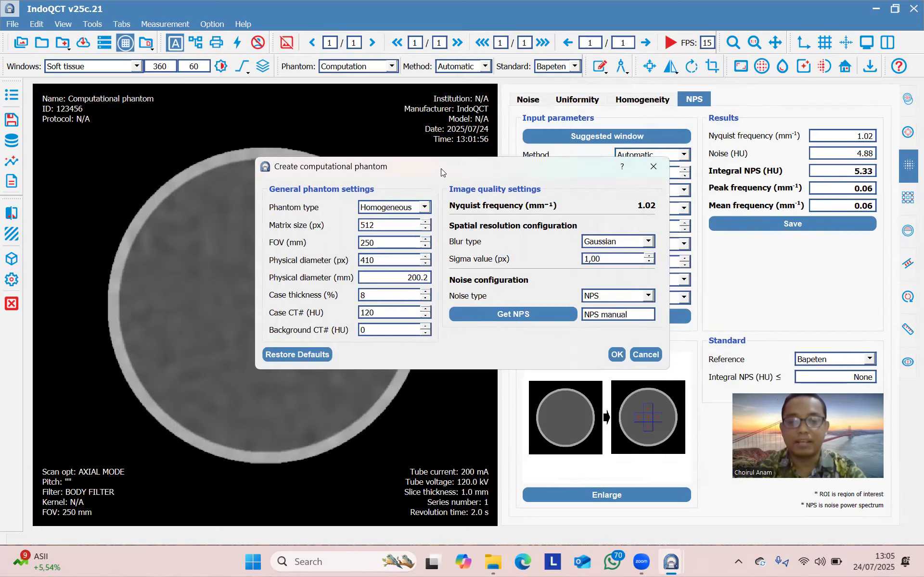
pyautogui.moveTo(444, 167); pyautogui.dragTo(673, 163)
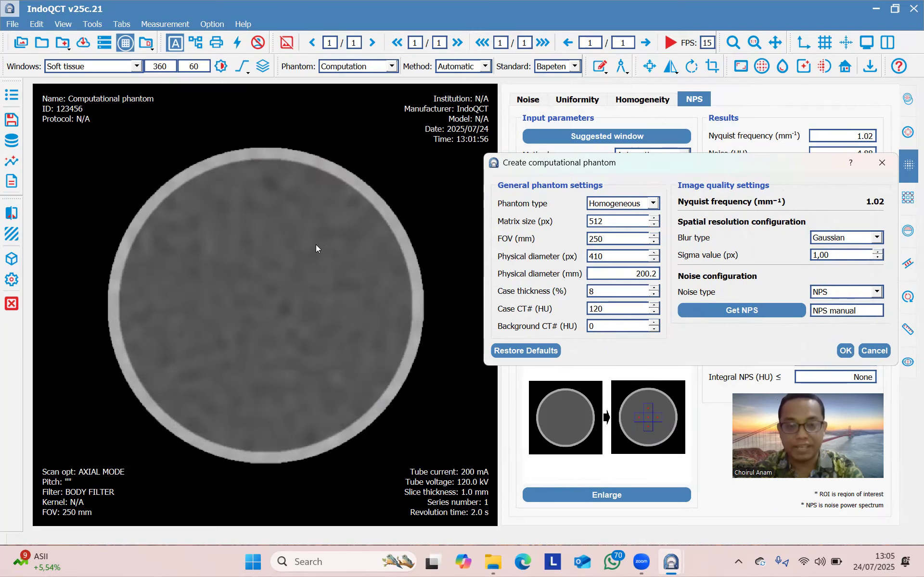
pyautogui.click(845, 351)
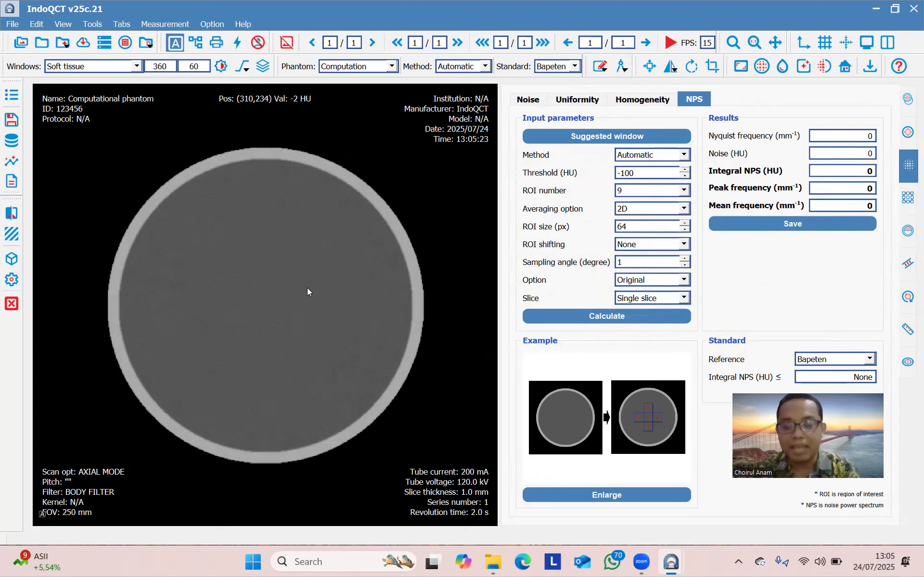
pyautogui.click(593, 317)
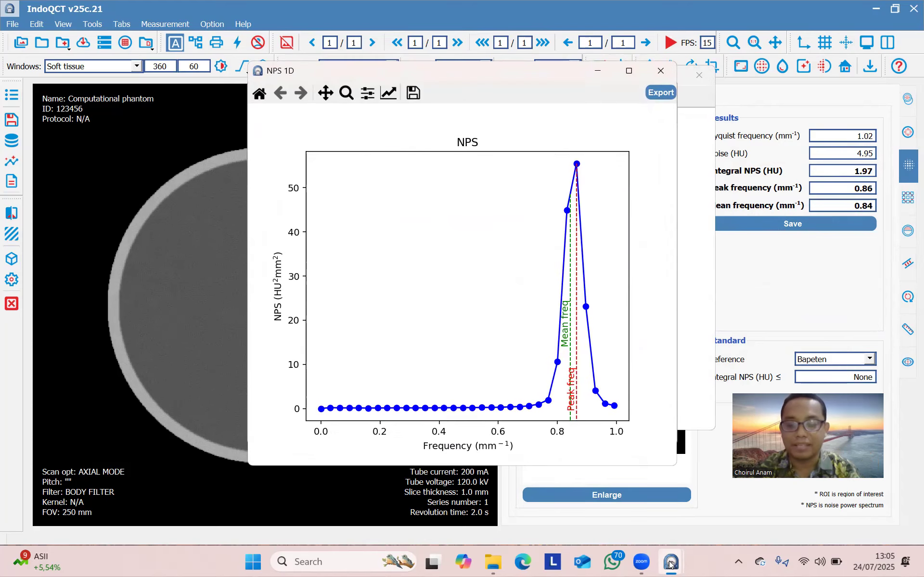
# Examine the high-frequency phantom's ROI placement, close that figure, and view its averaged 2D NPS map and 1D curve
pyautogui.moveTo(671, 564)
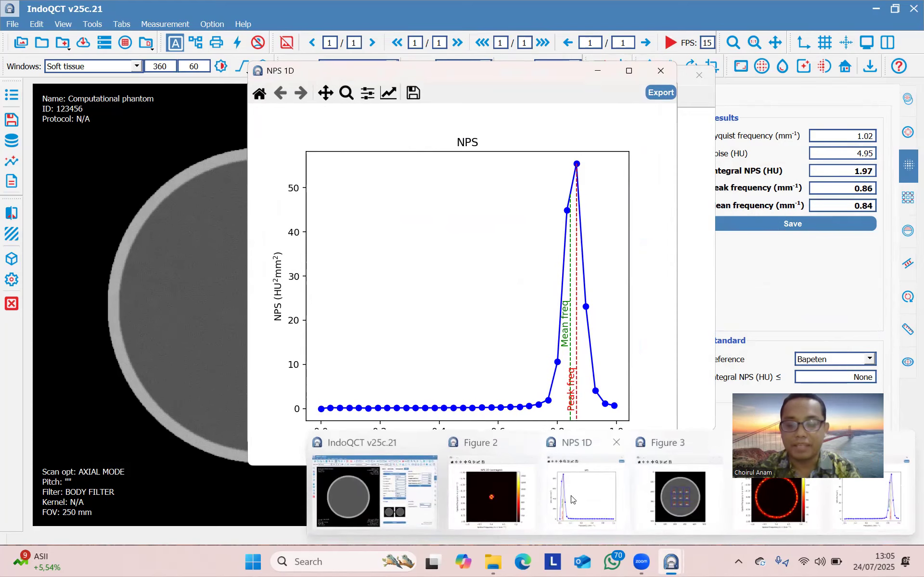
pyautogui.click(679, 493)
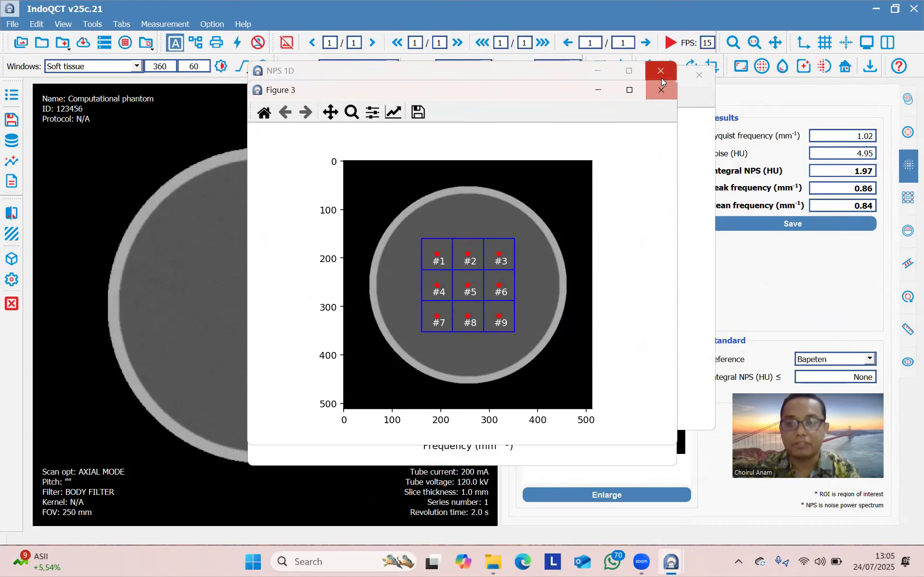
pyautogui.click(661, 92)
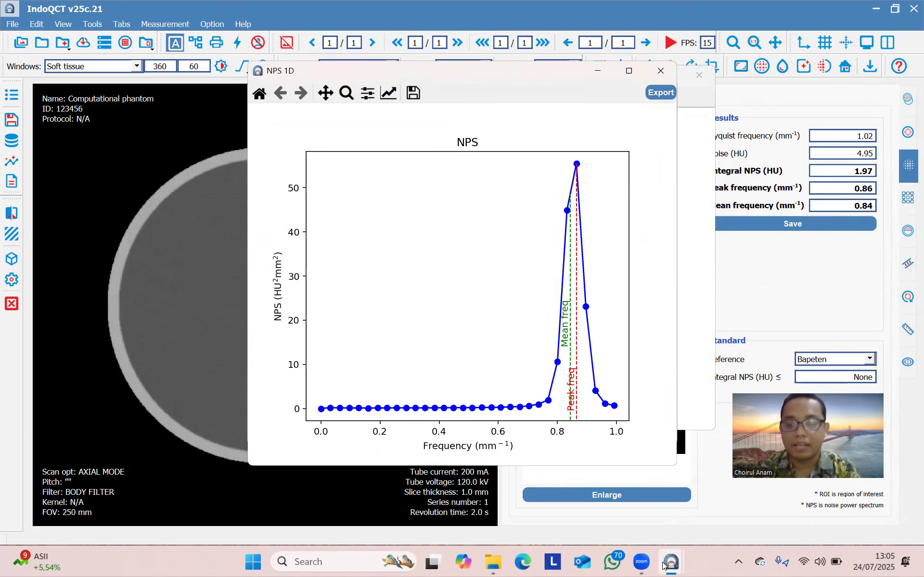
pyautogui.moveTo(670, 566)
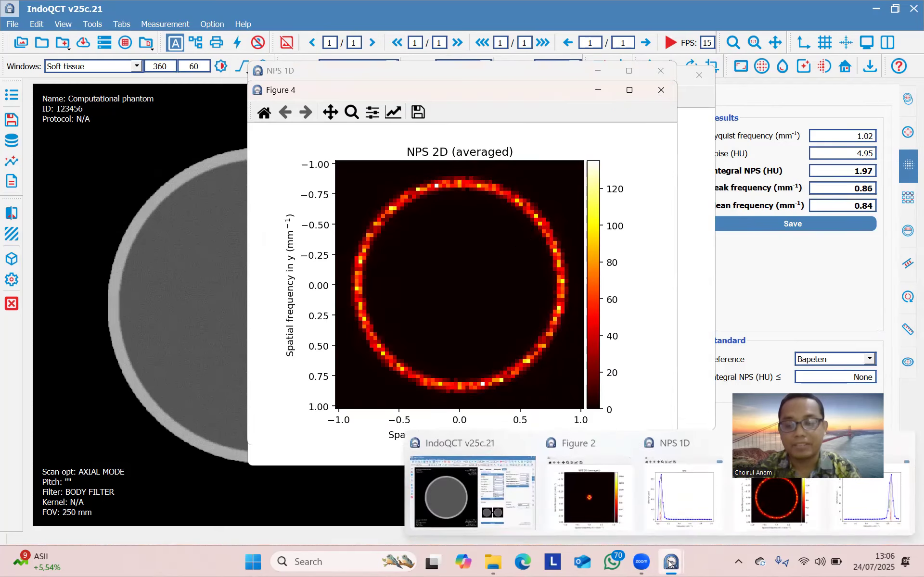
pyautogui.click(861, 505)
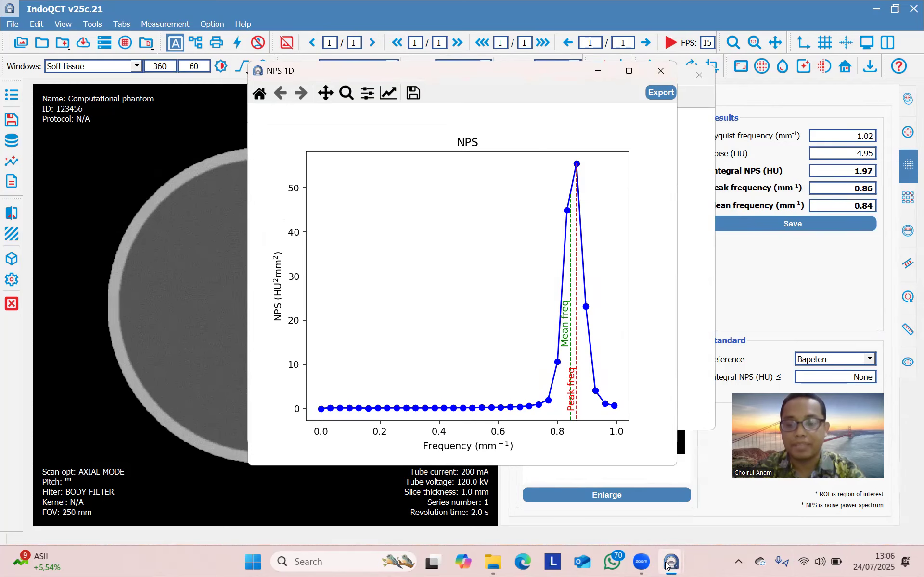
# Compare the low-frequency and high-frequency phantoms' 1D NPS curves side by side, and return to the phantom image
pyautogui.moveTo(666, 565)
pyautogui.click(688, 505)
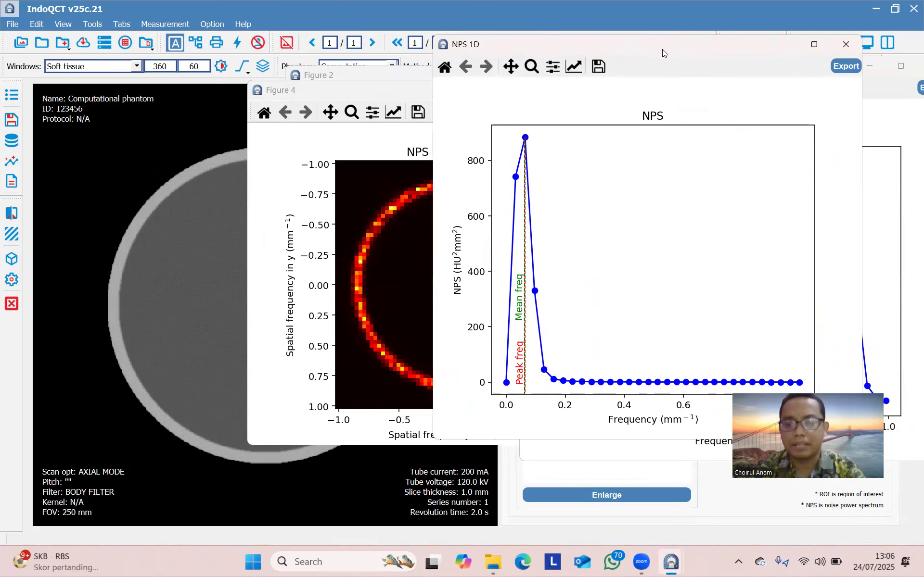
pyautogui.moveTo(662, 49); pyautogui.dragTo(334, 54)
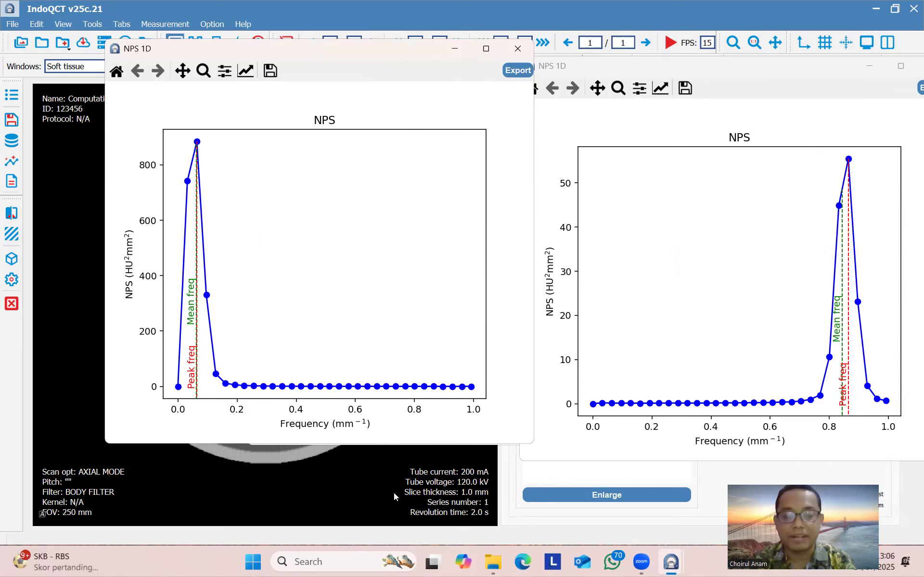
pyautogui.click(308, 471)
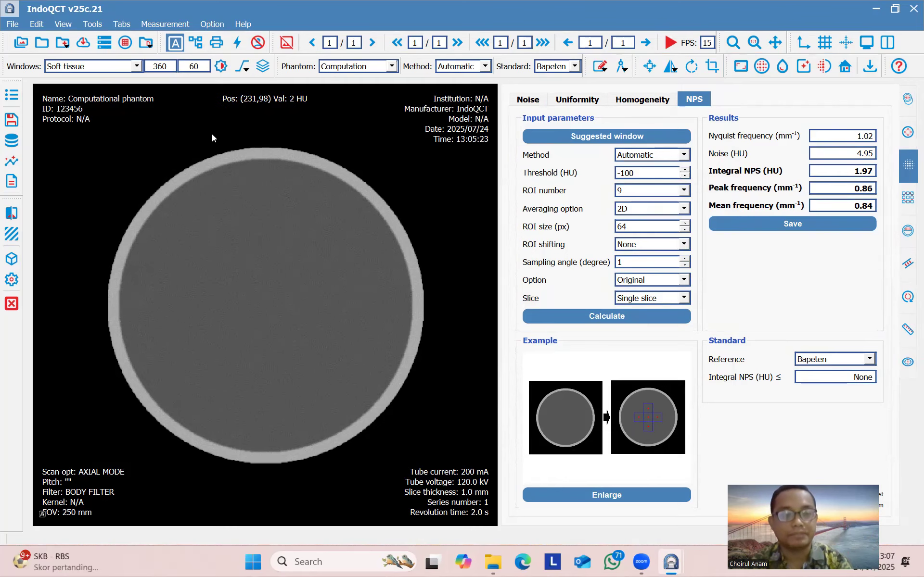
# Start another computational phantom and define a two-peak manual NPS with magnitudes 53.15 at 0.105 mm⁻¹ and 50.35 at 0.842 mm⁻¹
pyautogui.click(125, 42)
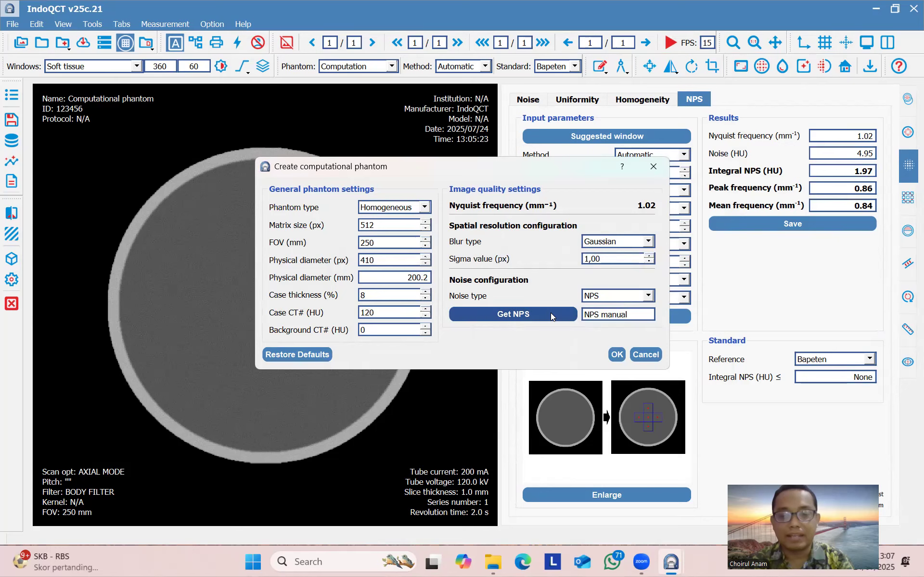
pyautogui.click(551, 316)
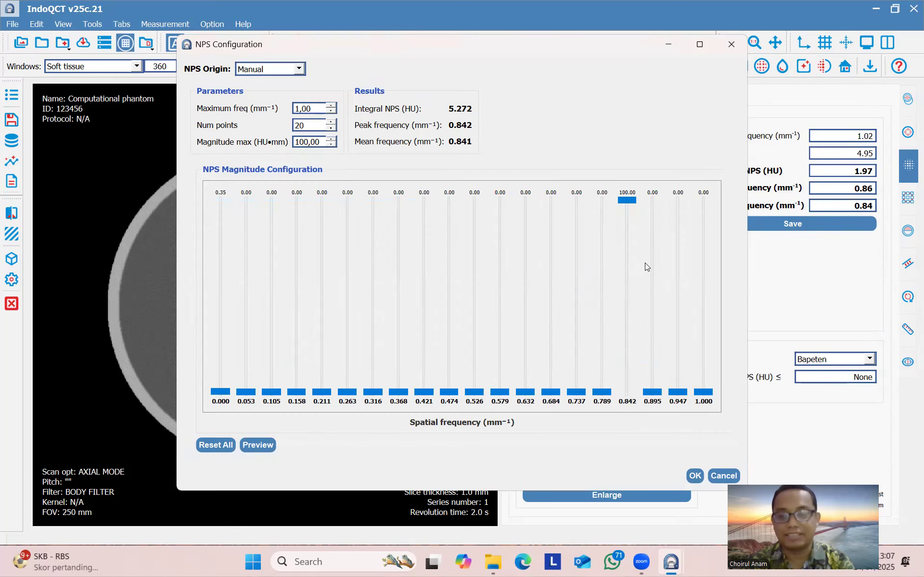
pyautogui.click(628, 201)
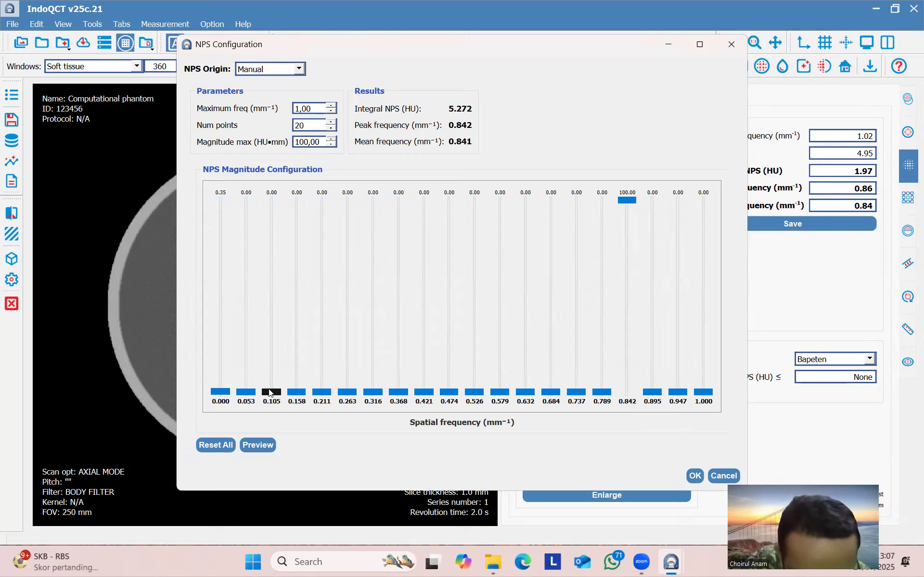
pyautogui.moveTo(269, 392); pyautogui.dragTo(270, 291)
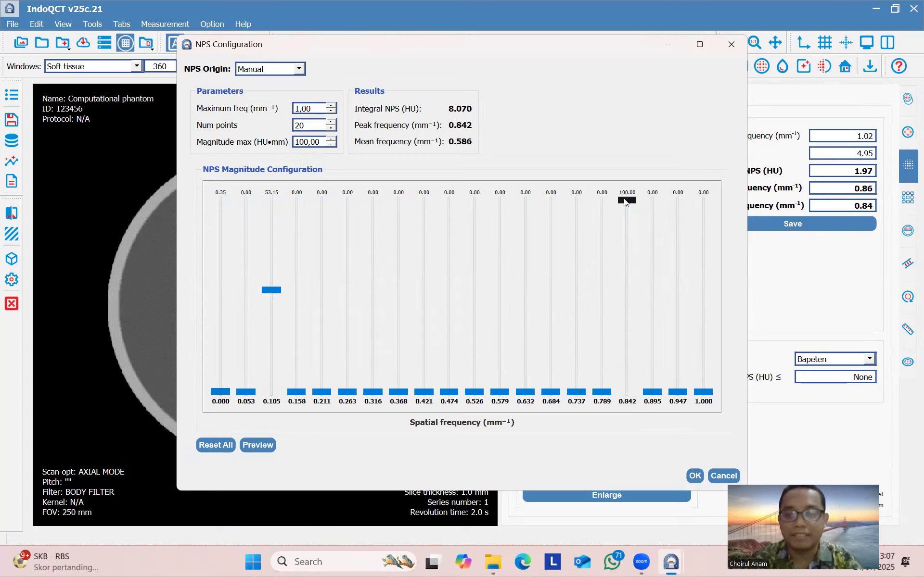
pyautogui.moveTo(624, 201); pyautogui.dragTo(622, 297)
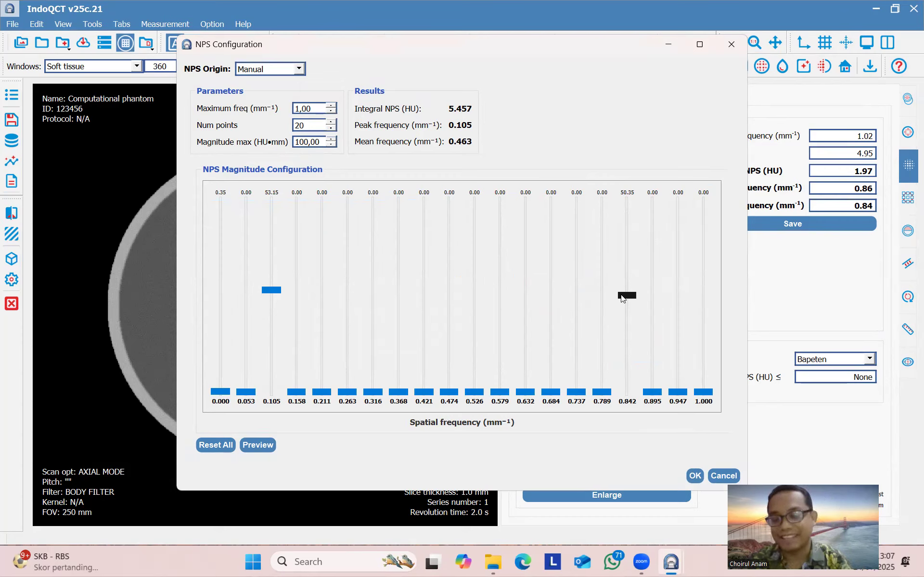
pyautogui.moveTo(621, 299); pyautogui.dragTo(621, 299)
# Accept the two-peak manual NPS and generate the homogeneous computational phantom
pyautogui.click(694, 477)
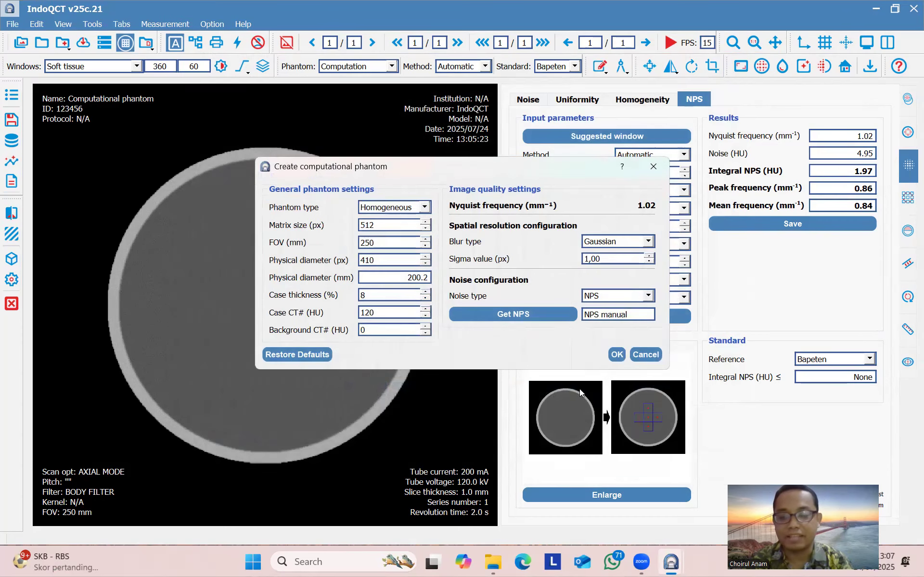
pyautogui.moveTo(531, 168); pyautogui.dragTo(746, 93)
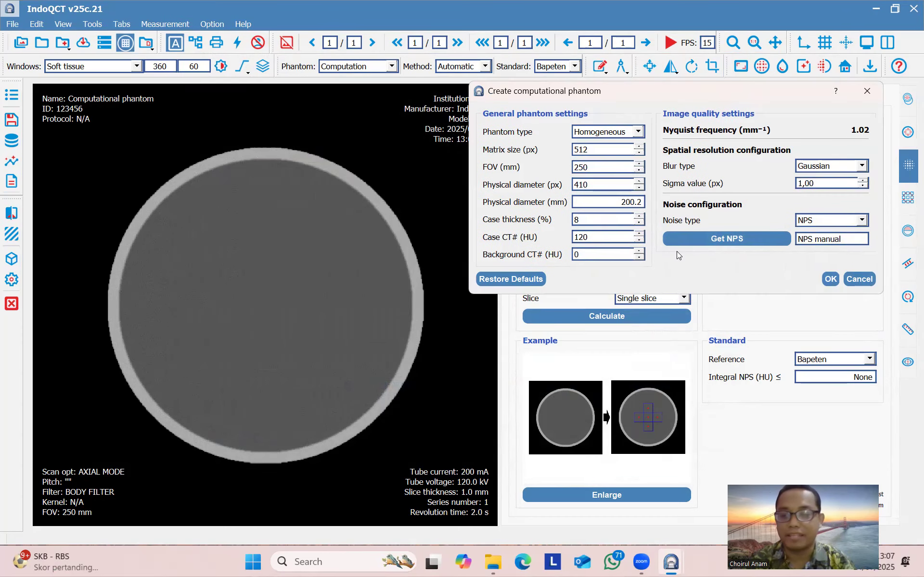
pyautogui.click(830, 280)
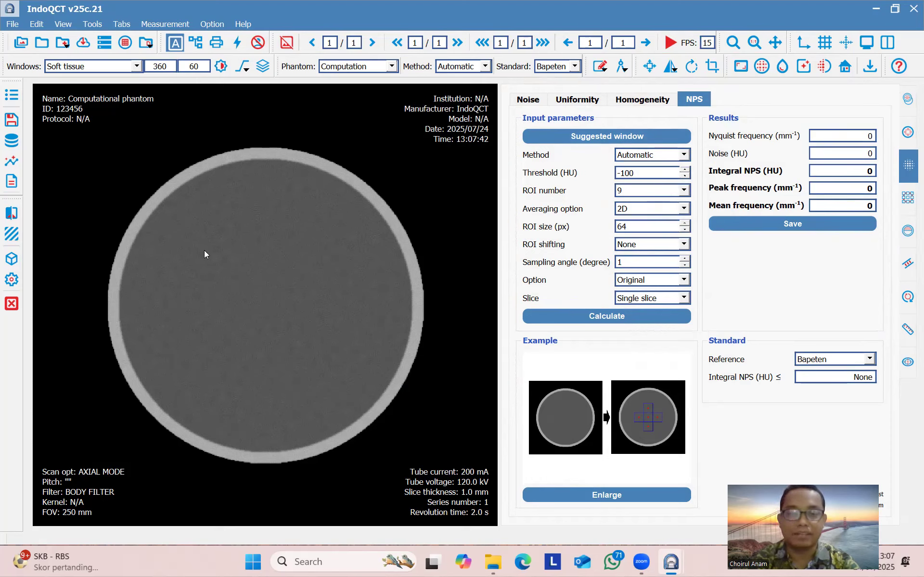
# Magnify the central region of the two-peak phantom to examine its noise texture, and restore the full phantom view
pyautogui.click(733, 42)
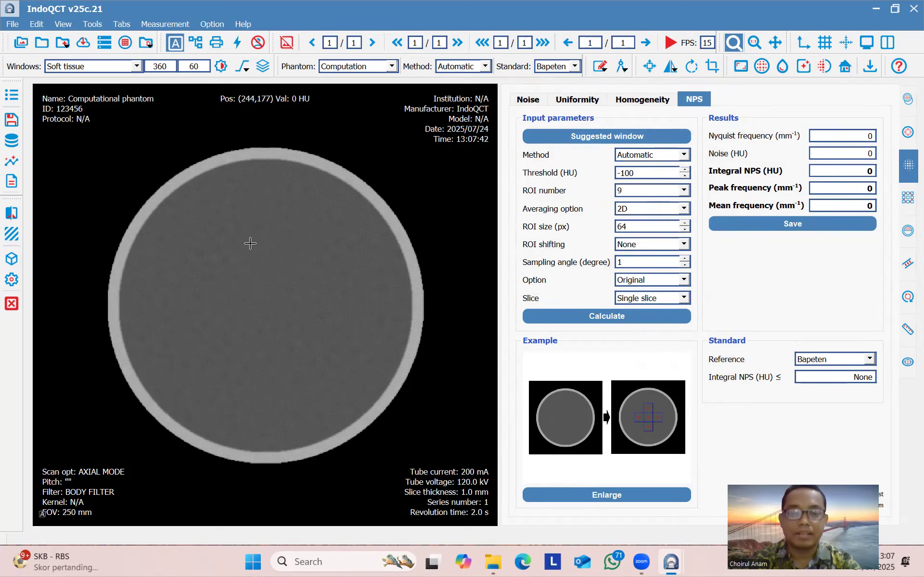
pyautogui.moveTo(187, 217); pyautogui.dragTo(342, 381)
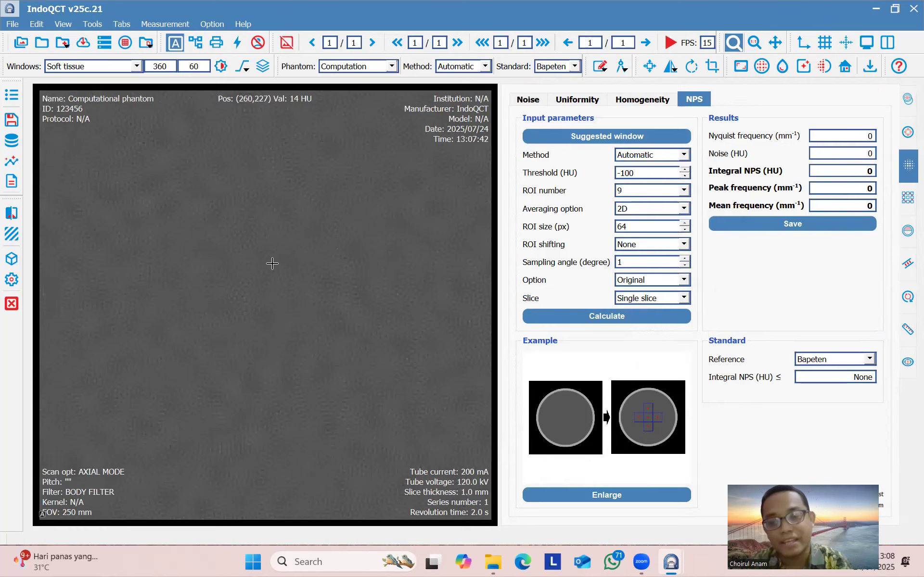
pyautogui.click(753, 44)
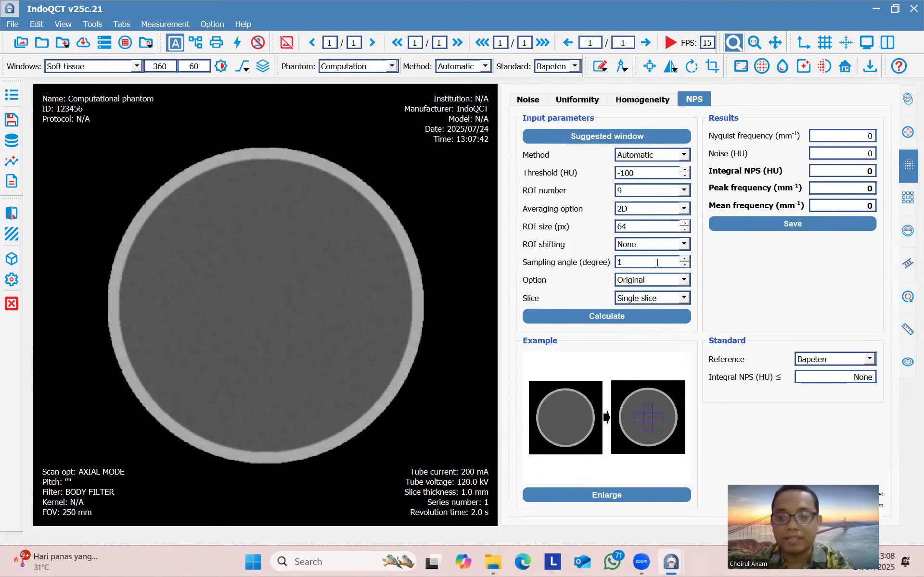
# Calculate the two-peak phantom's NPS, review its averaged 2D map and 1D curve, and return to the phantom image
pyautogui.click(611, 315)
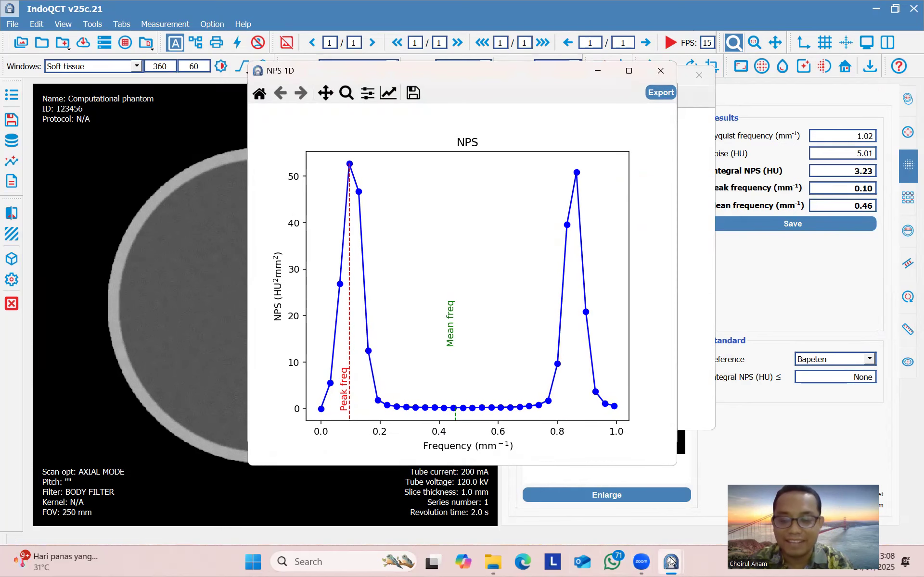
pyautogui.moveTo(672, 562)
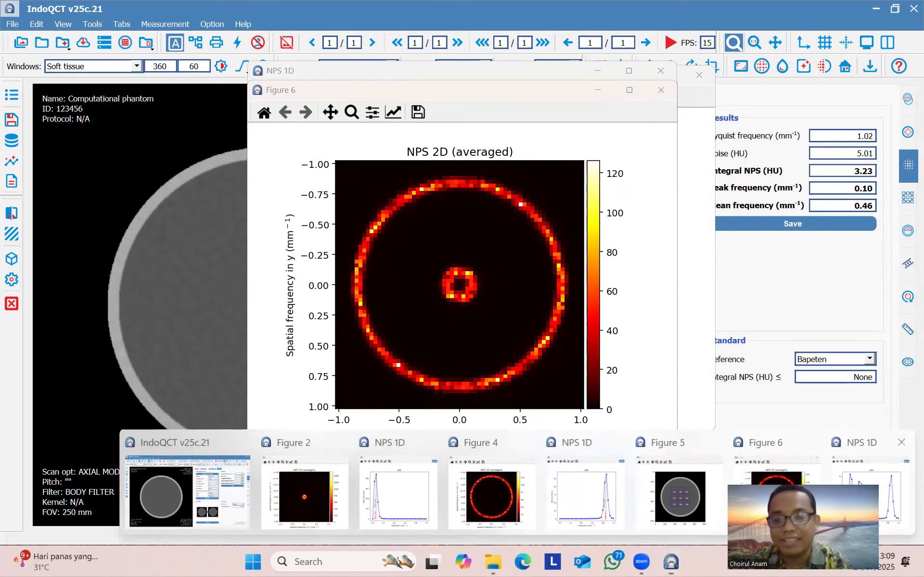
pyautogui.click(859, 483)
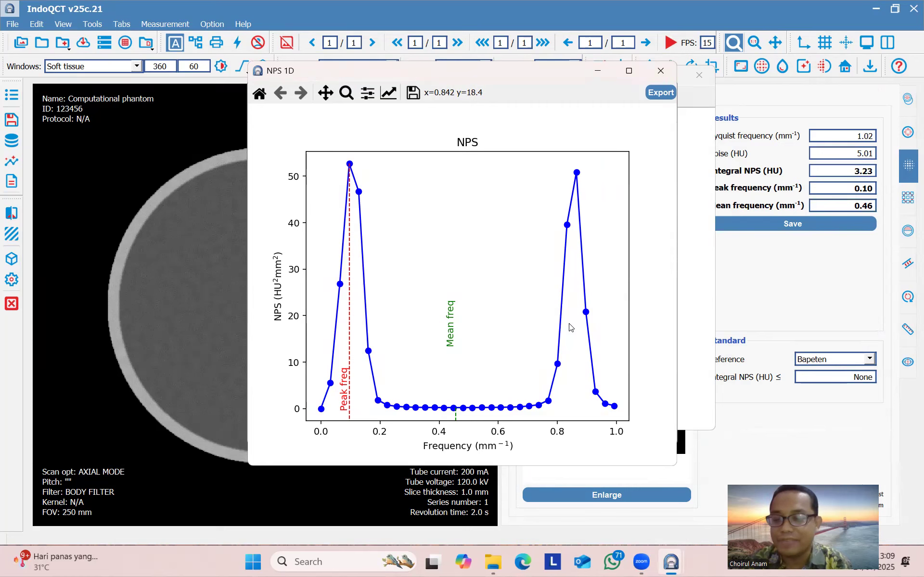
pyautogui.click(193, 283)
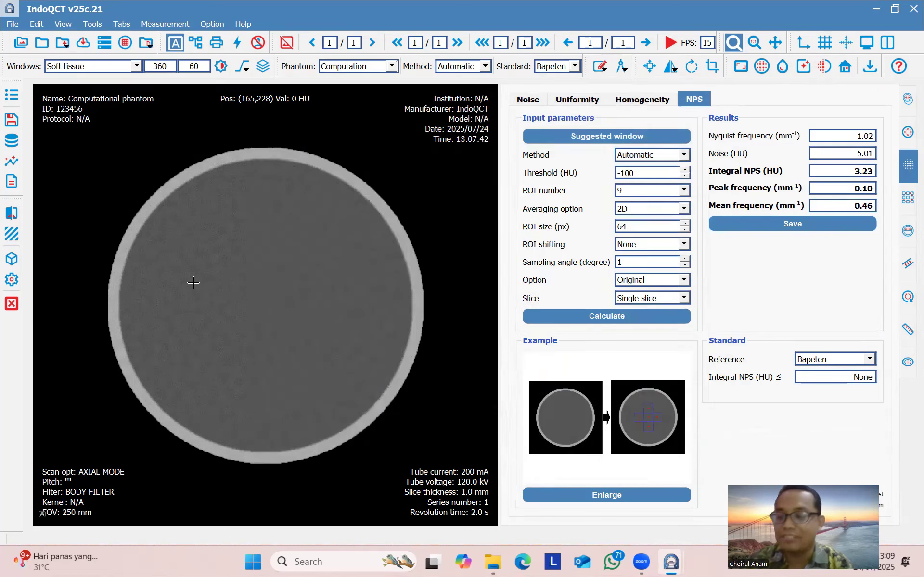